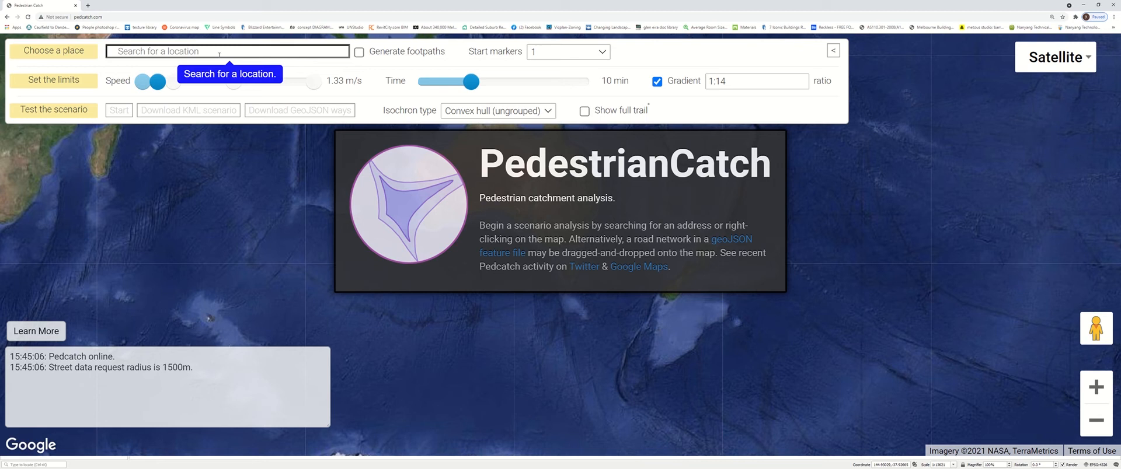
Choose Caulfield Hospital, Kooyong Road, Caulfield VIC, as the place for the catchment analysis
left_click(220, 55)
type("Caulfield")
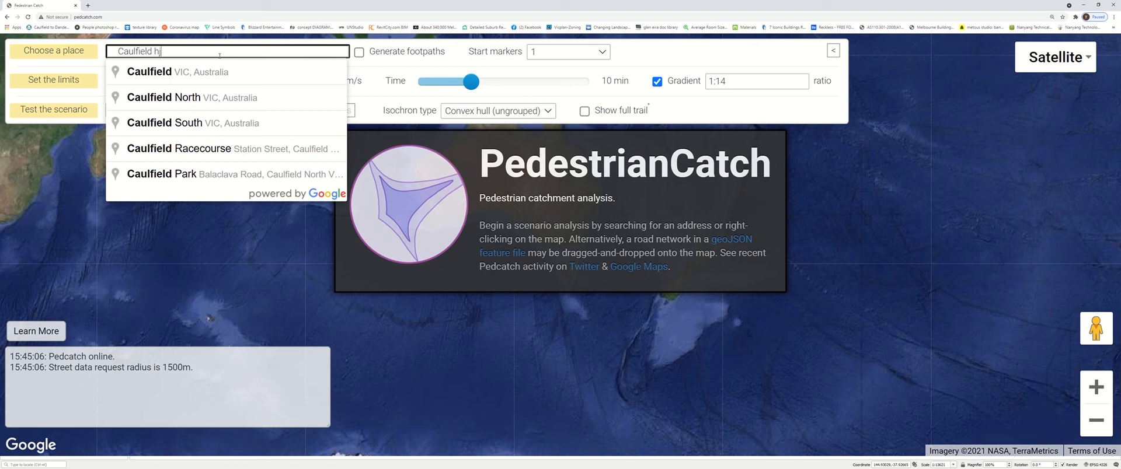
type(" hj")
key("BackSpace")
key("Return")
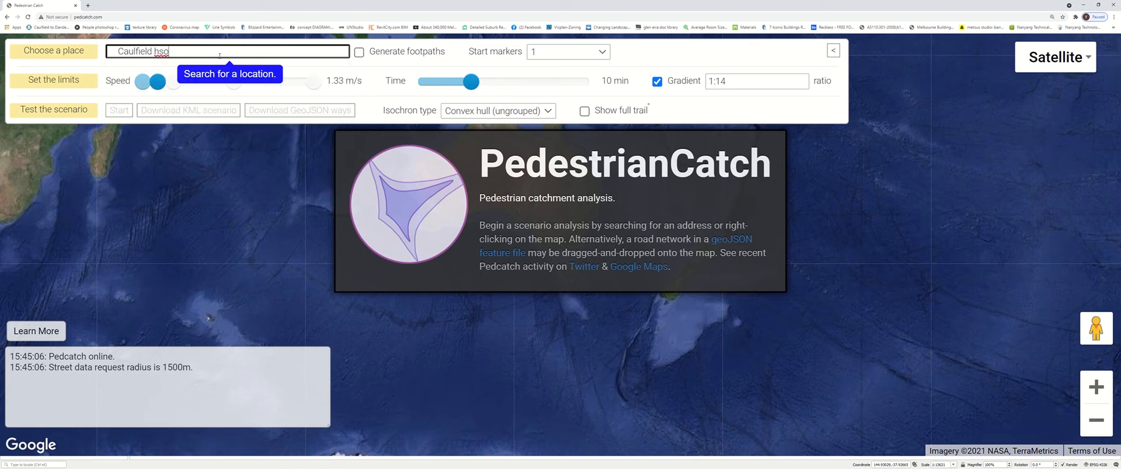
key("BackSpace")
key("BackSpace")
left_click(229, 75)
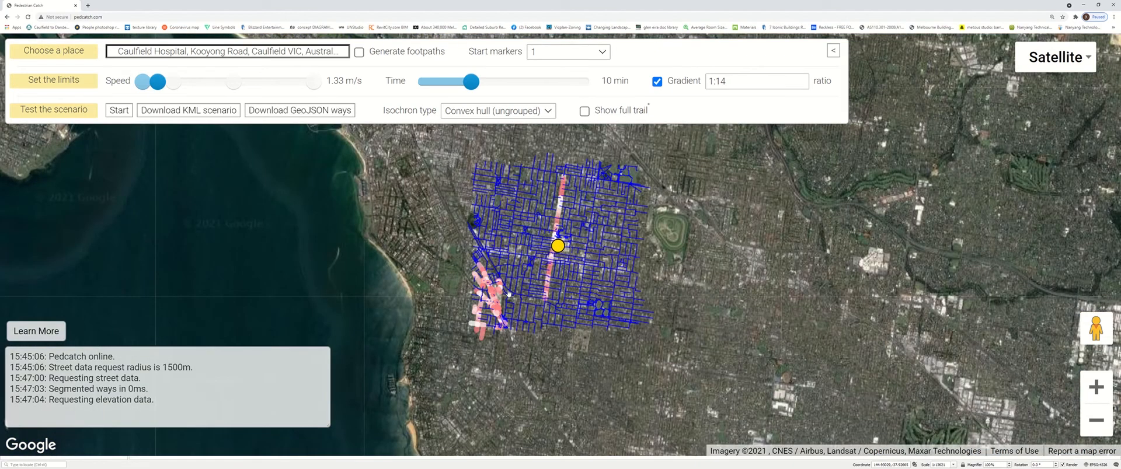
Set the isochron type to Offset buffer (25m) and start the walking scenario
scroll(613, 261, "down", 2)
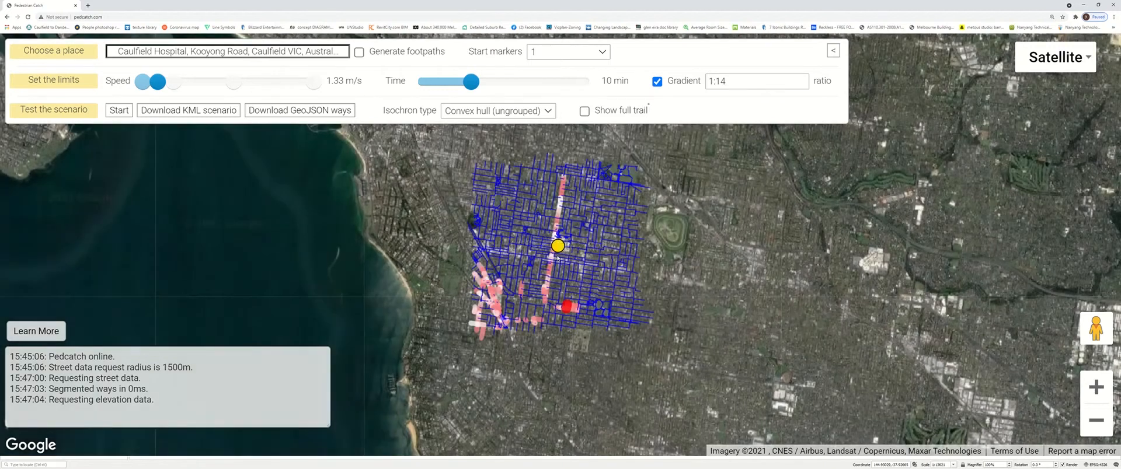
scroll(557, 254, "up", 1)
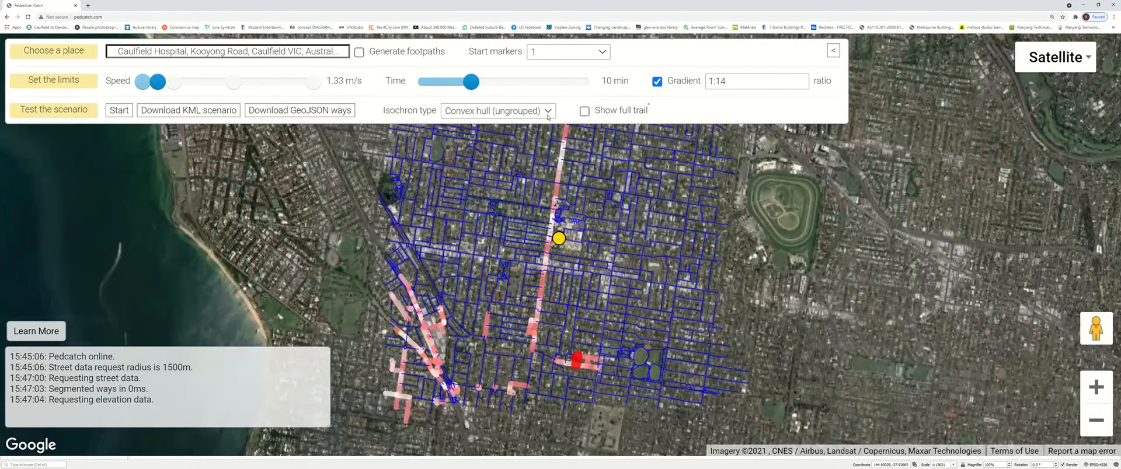
left_click(549, 111)
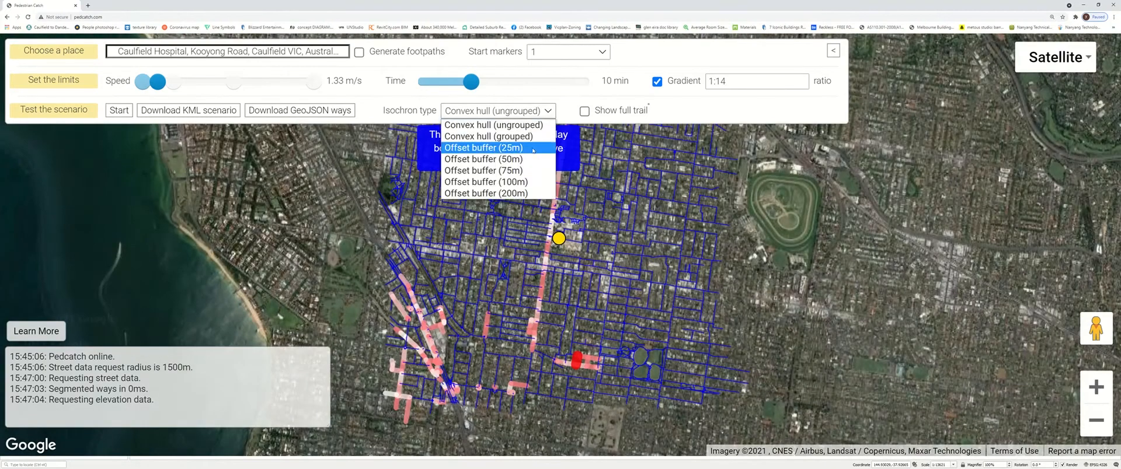
left_click(489, 144)
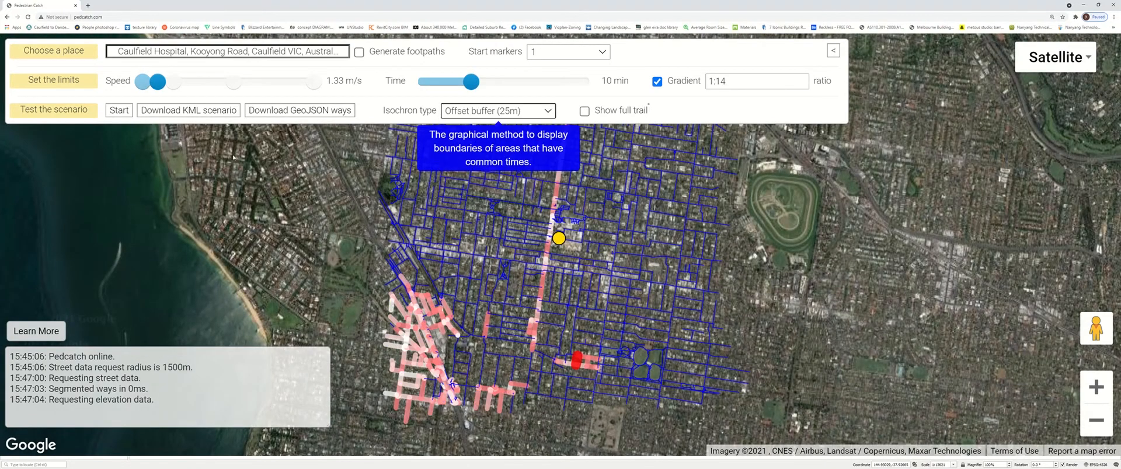
left_click(119, 110)
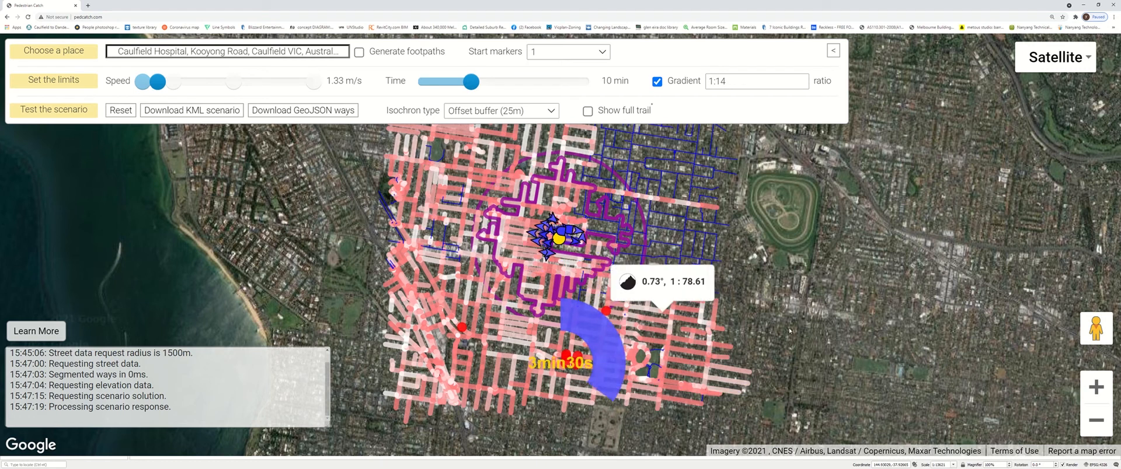
Download the street ways as a GeoJSON file and show the downloaded file in its folder
scroll(800, 301, "down", 1)
scroll(811, 300, "up", 1)
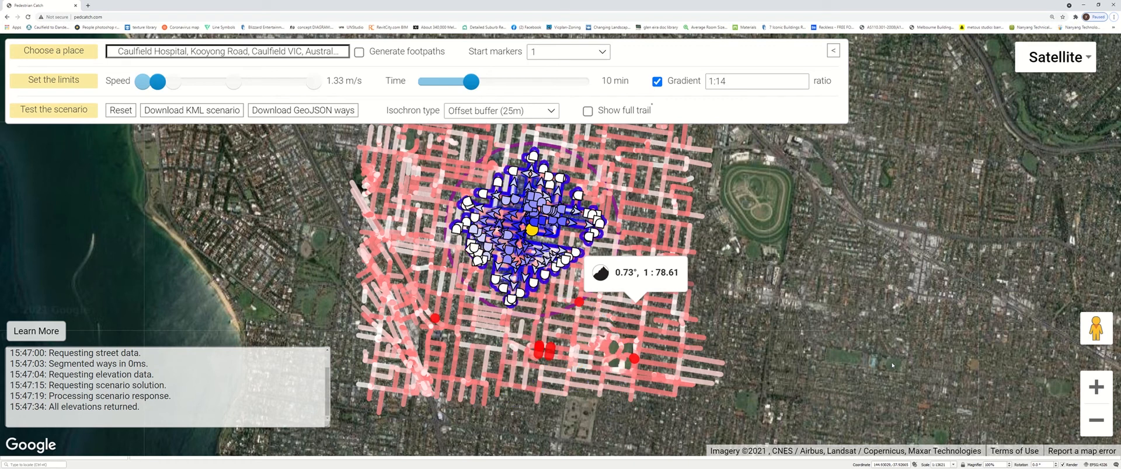
left_click(319, 111)
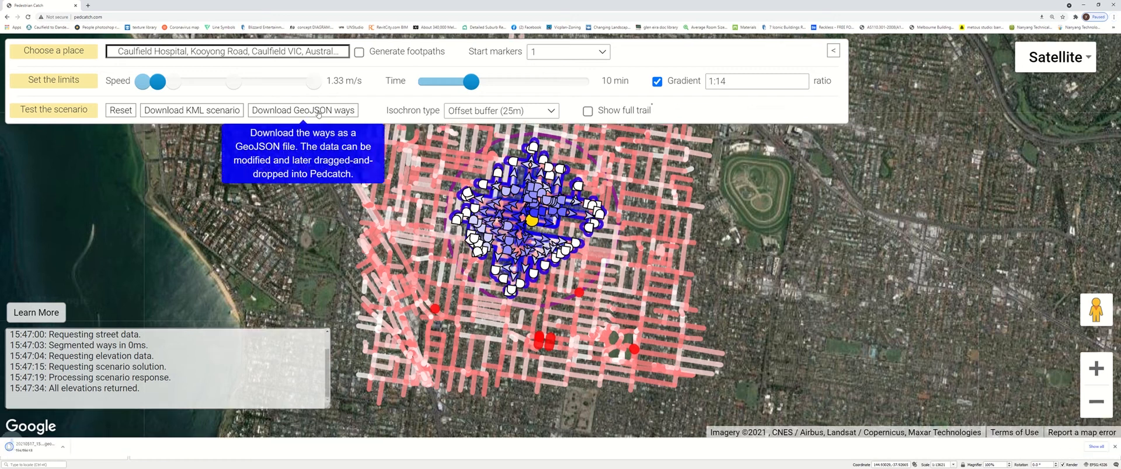
left_click(70, 448)
left_click(91, 431)
Move the downloaded pedcatch GeoJSON file into the Video 9 folder and close the Downloads window
double_click(388, 188)
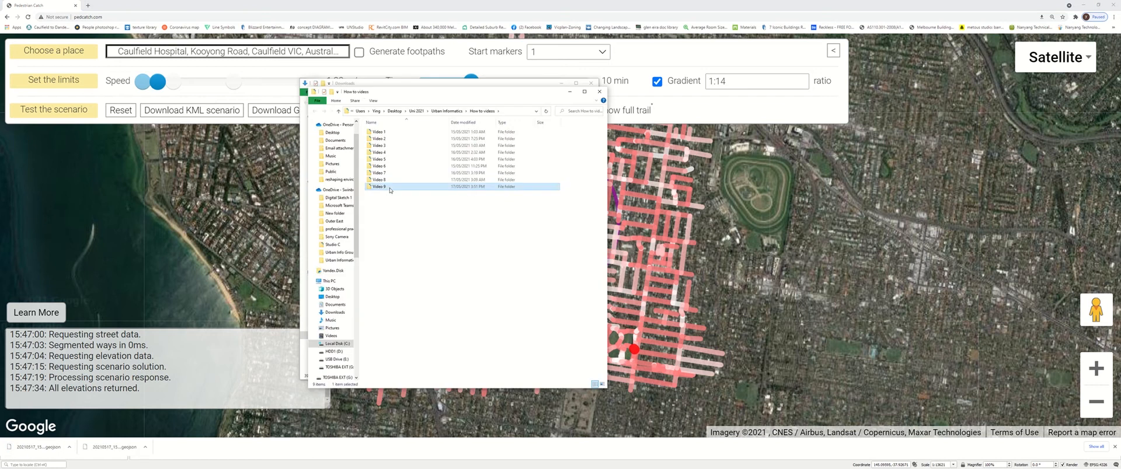
left_click_drag(374, 91, 736, 103)
left_click_drag(432, 133, 841, 210)
left_click(592, 84)
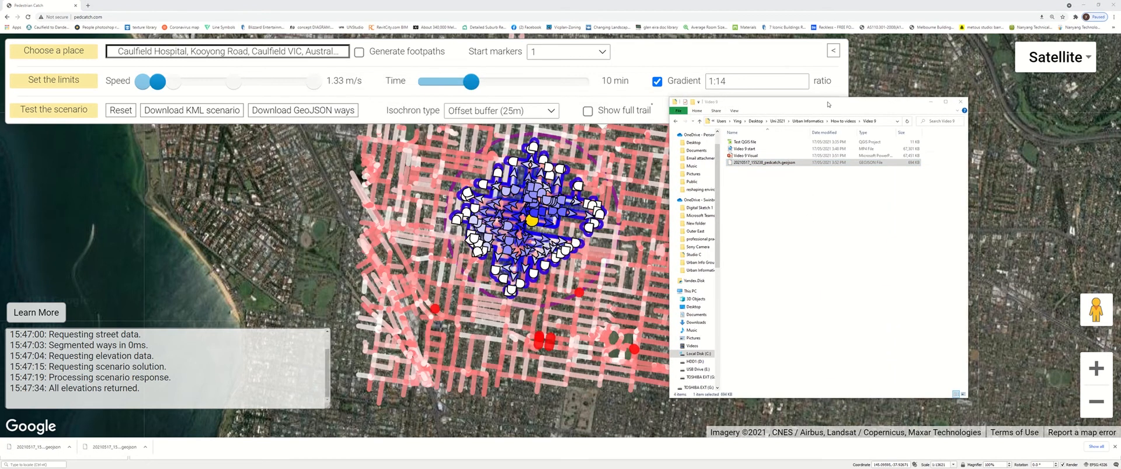
left_click_drag(759, 102, 374, 104)
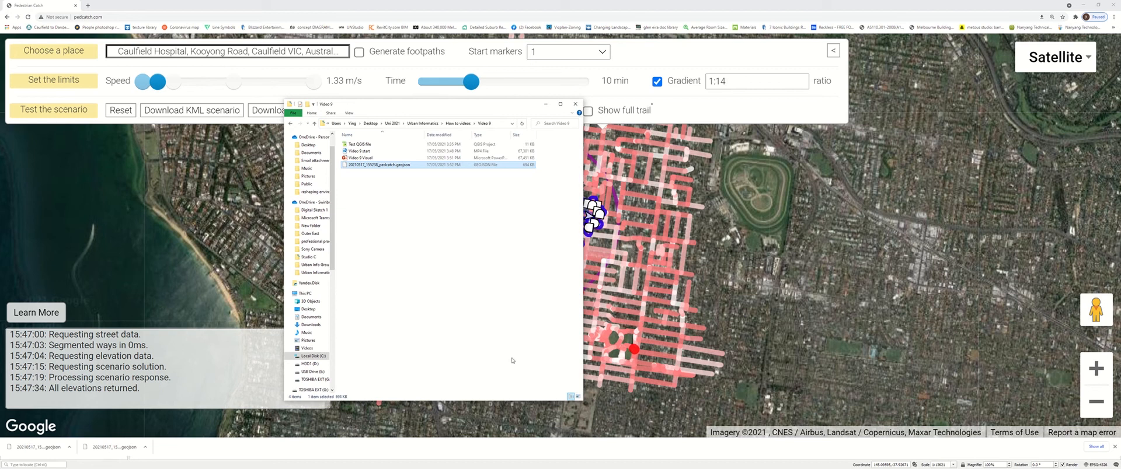
Switch to QGIS and add the pedcatch GeoJSON file from the Video 9 folder as a vector layer
key("super")
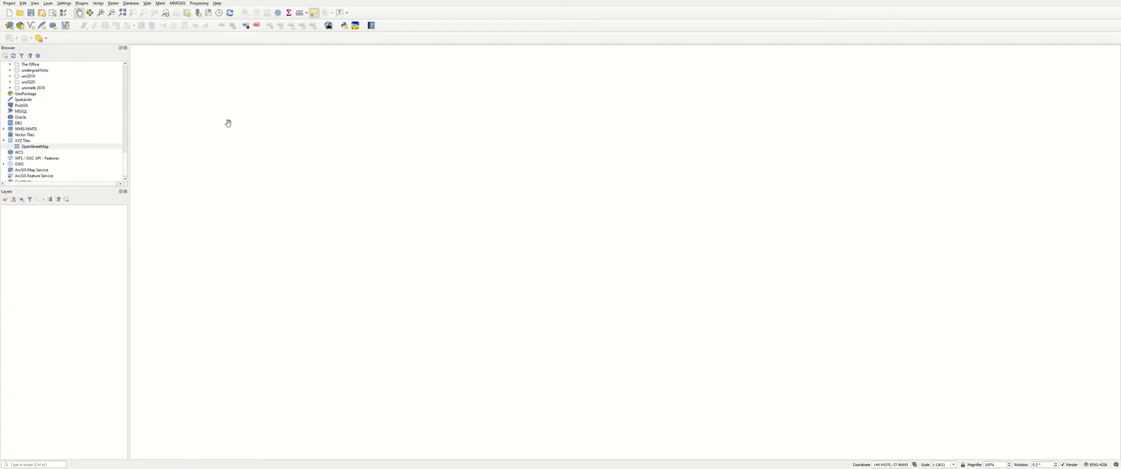
left_click(48, 3)
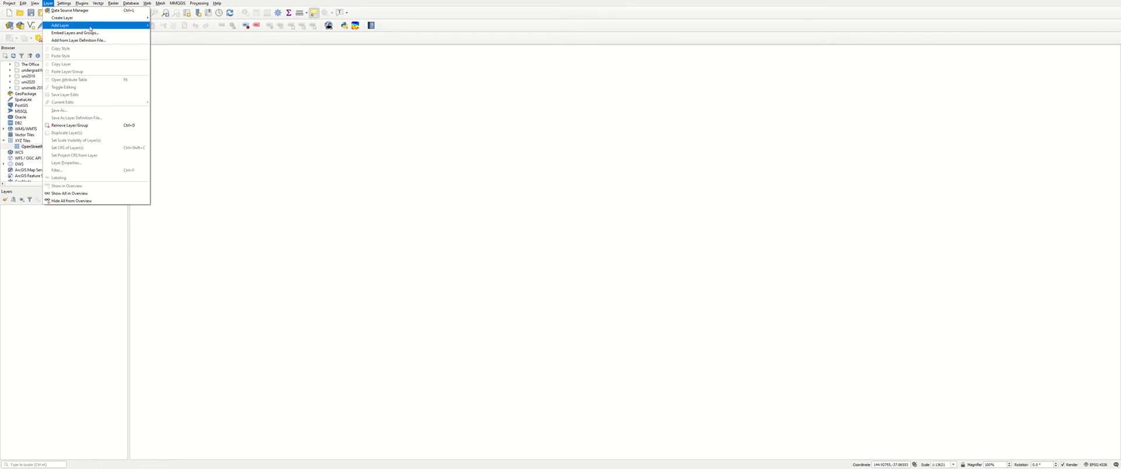
mouse_move(117, 25)
left_click(161, 26)
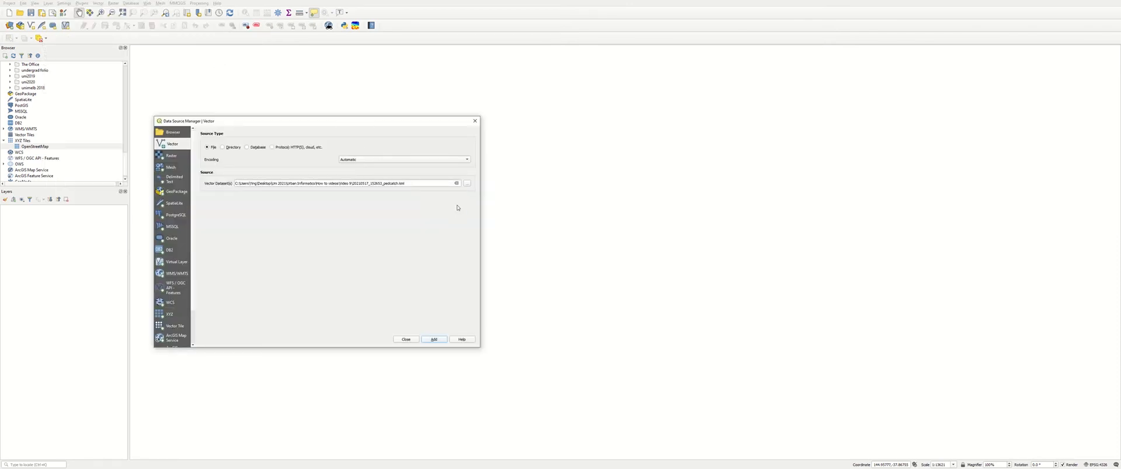
left_click(470, 185)
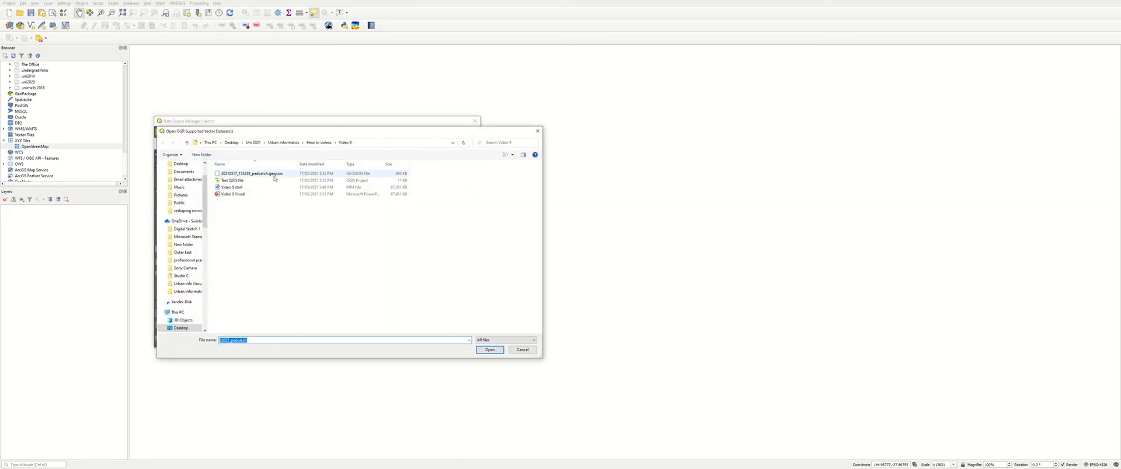
left_click(285, 177)
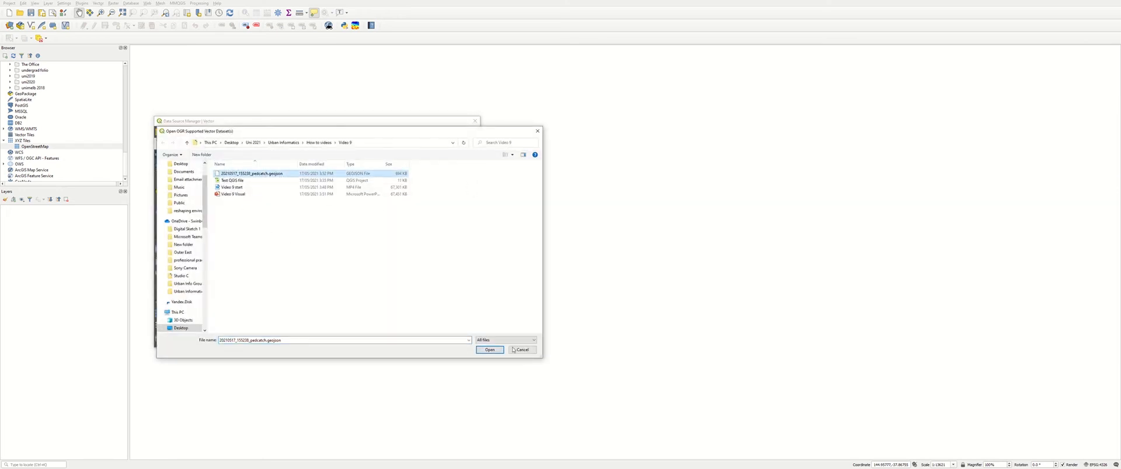
left_click(489, 350)
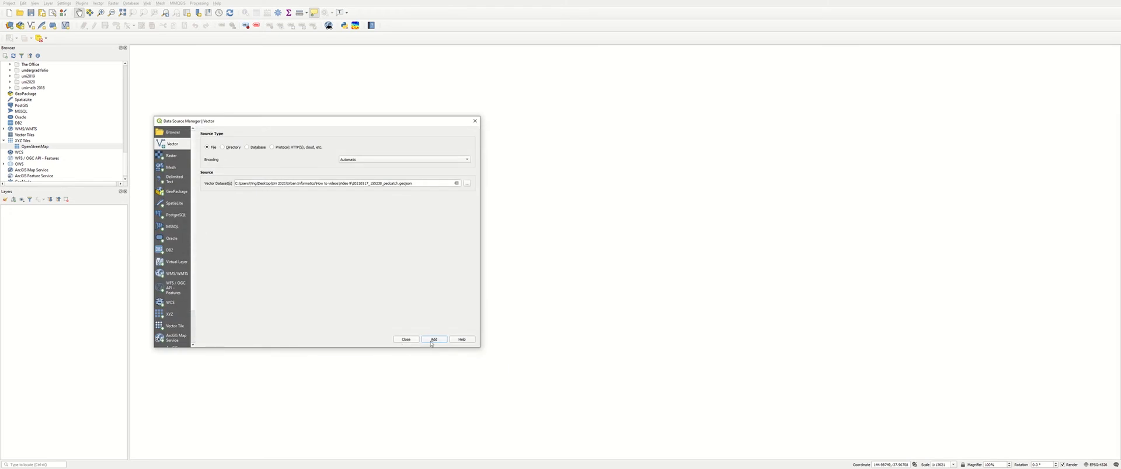
left_click(434, 340)
left_click(415, 340)
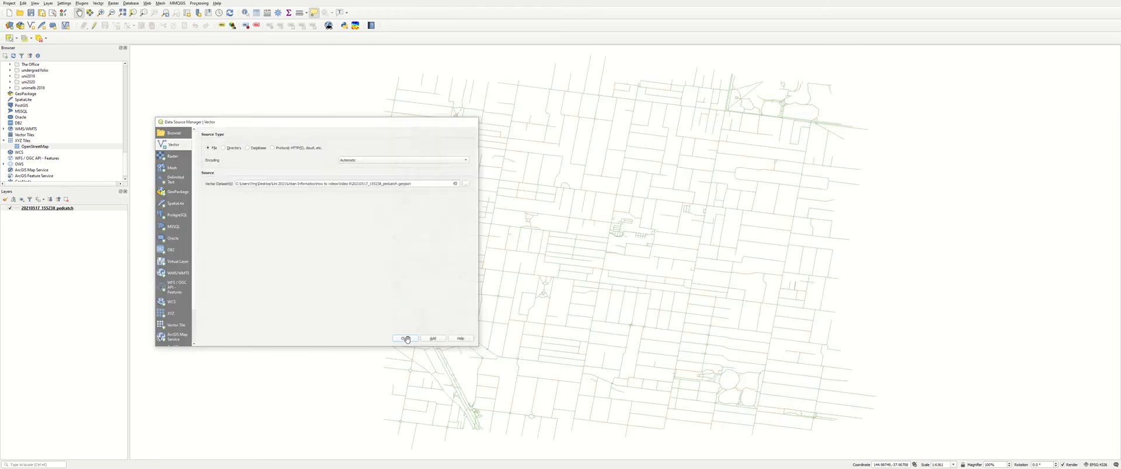
Examine the extent and detail of the imported street network on the map canvas
scroll(493, 257, "down", 2)
scroll(553, 260, "up", 1)
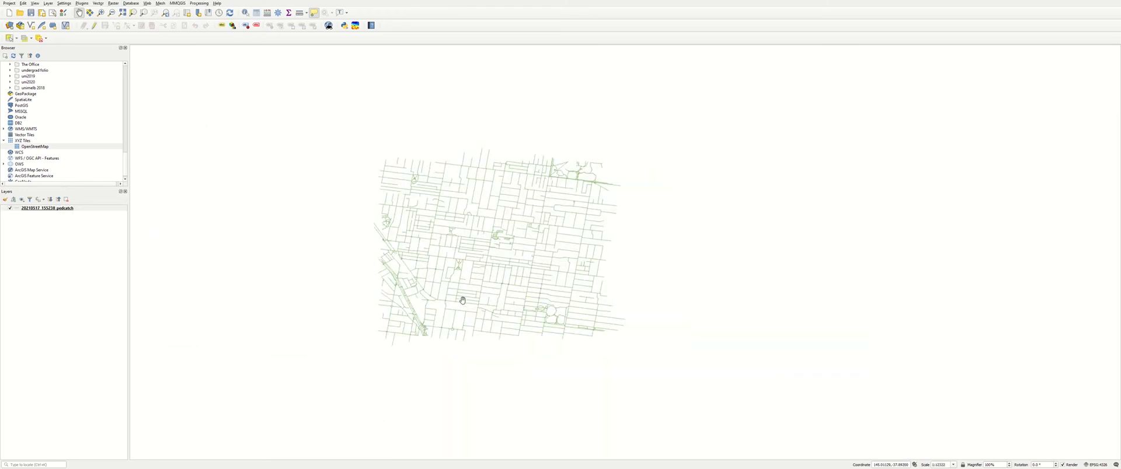
scroll(593, 244, "up", 1)
scroll(455, 235, "down", 1)
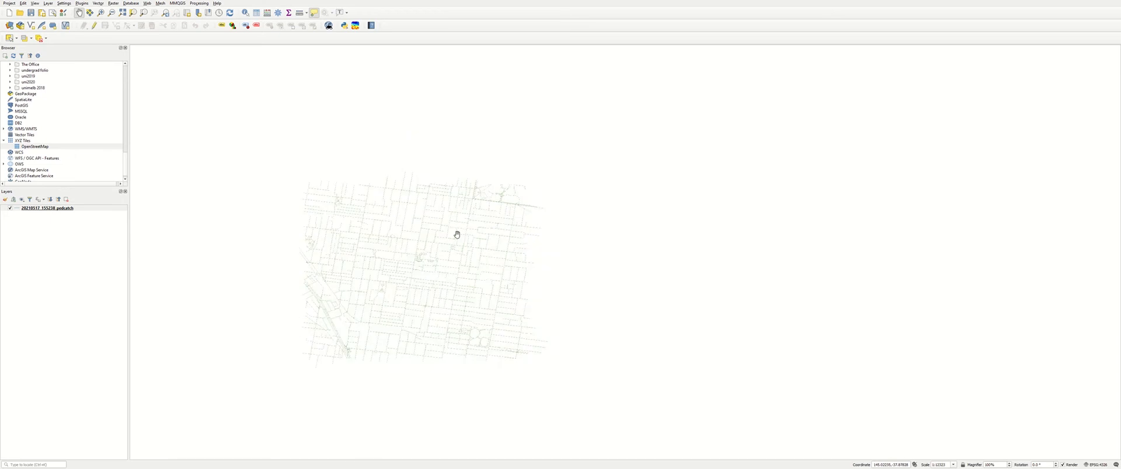
scroll(410, 261, "up", 1)
scroll(415, 255, "down", 1)
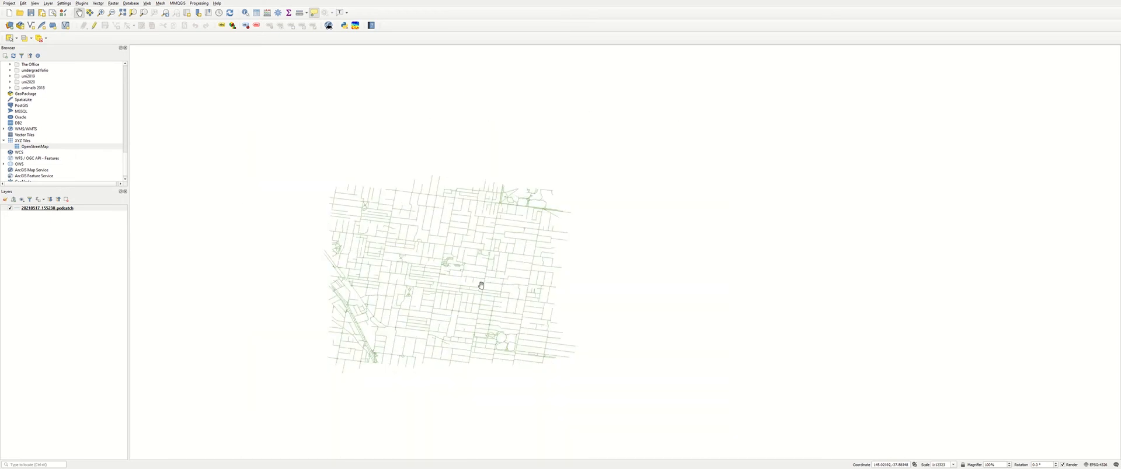
Switch back to PedestrianCatch in Chrome, download the Caulfield Hospital scenario as a KML file, and show it in its folder
key("super")
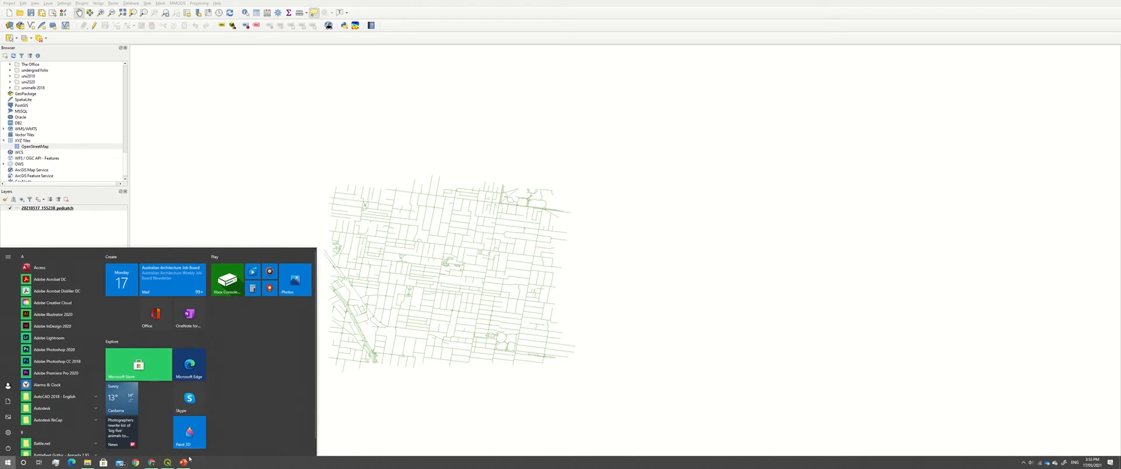
left_click(152, 463)
scroll(494, 251, "down", 1)
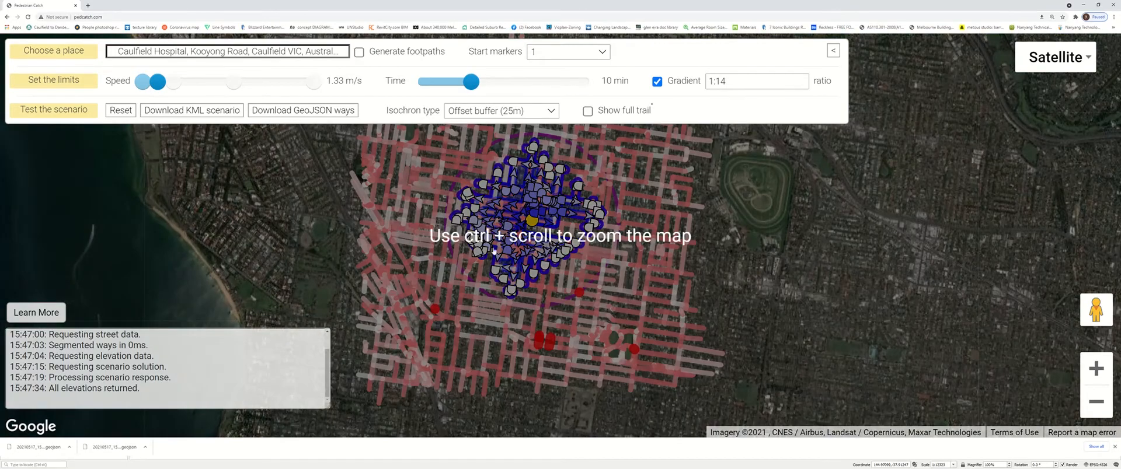
key("super")
key("super")
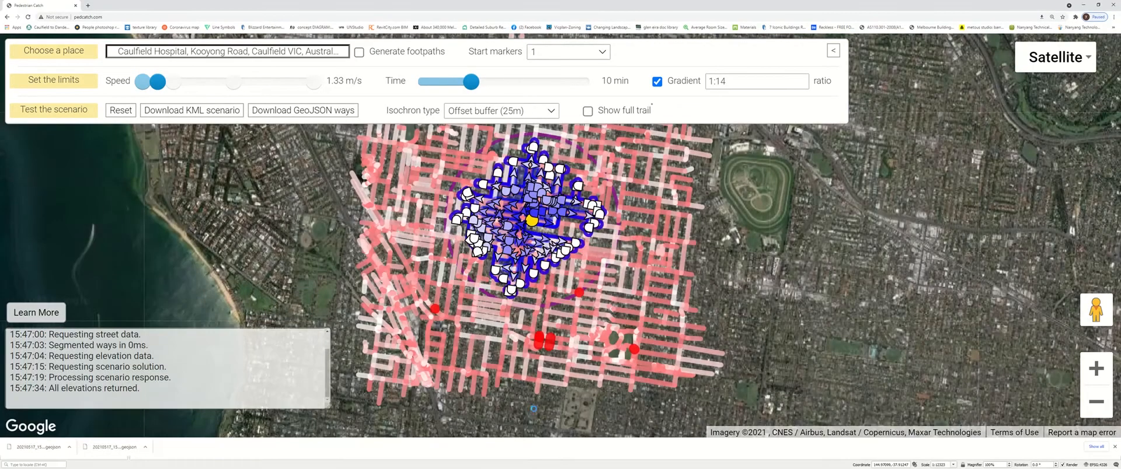
scroll(491, 354, "down", 1)
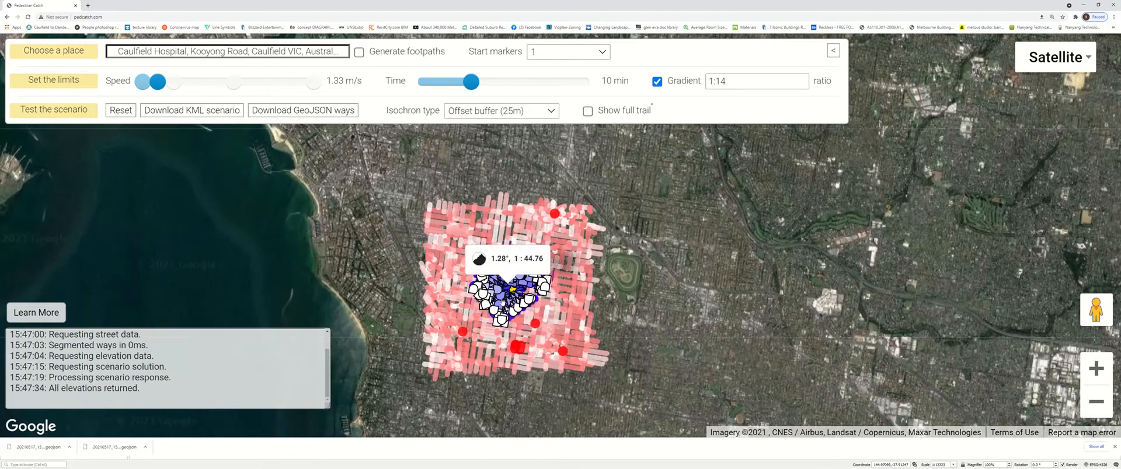
scroll(502, 305, "up", 1)
scroll(528, 328, "up", 1)
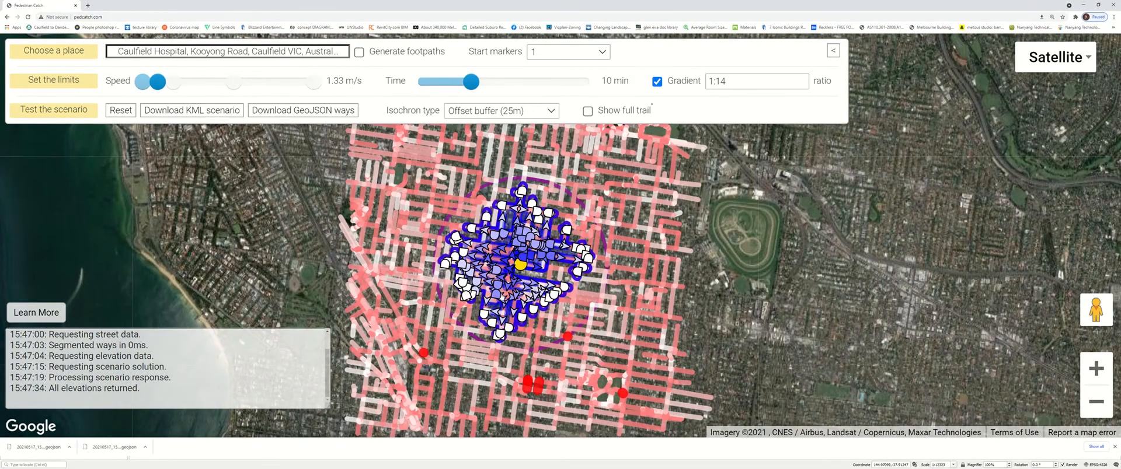
left_click_drag(455, 256, 383, 251)
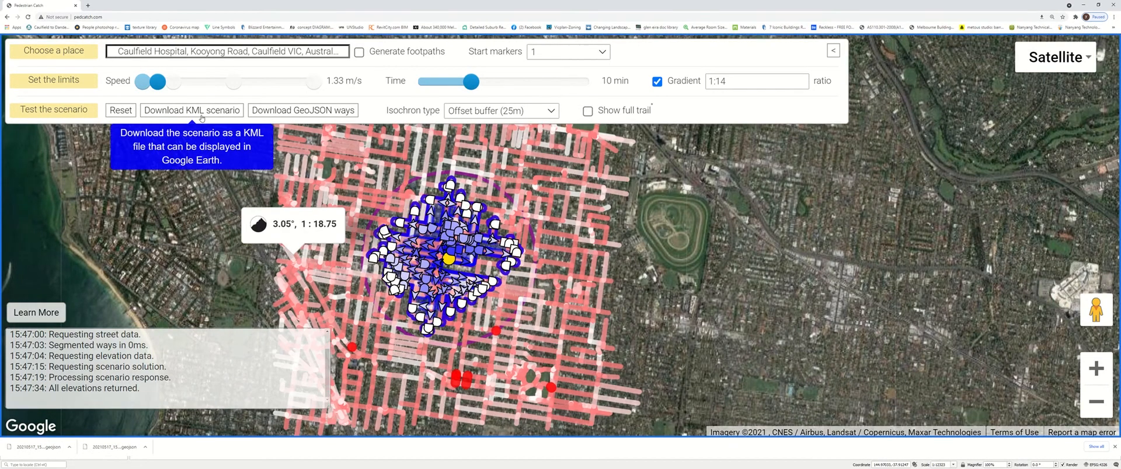
left_click(201, 115)
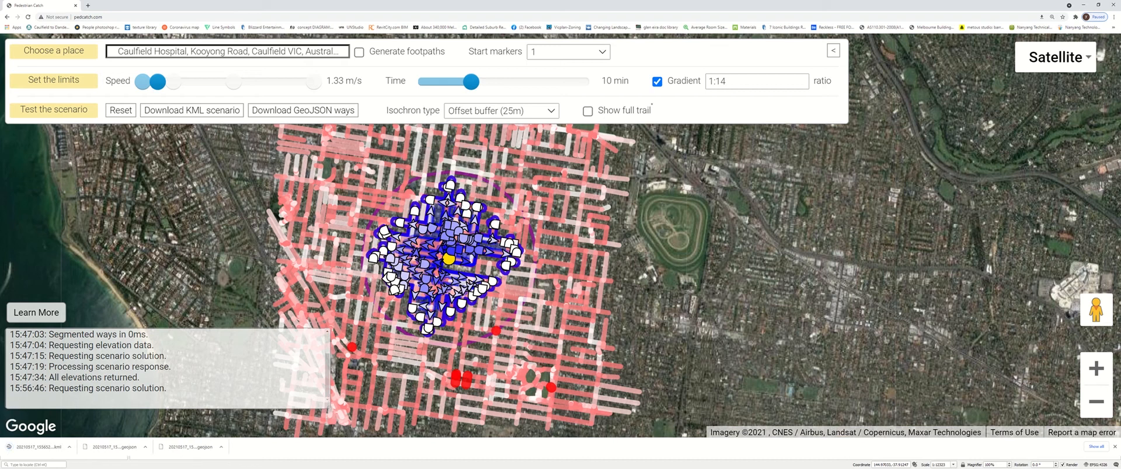
left_click(71, 448)
left_click(82, 431)
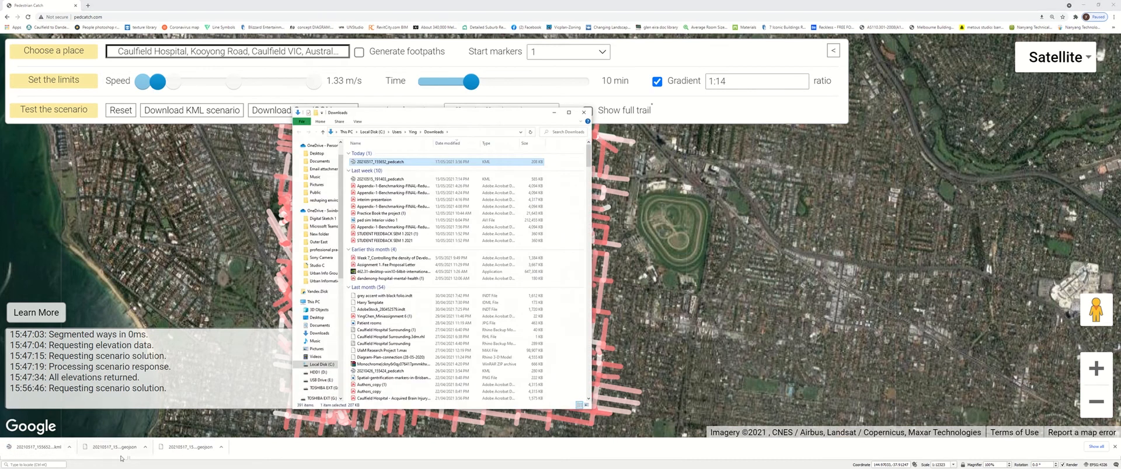
Move the downloaded pedcatch KML file into the Video 9 folder and close the Downloads window
key("super")
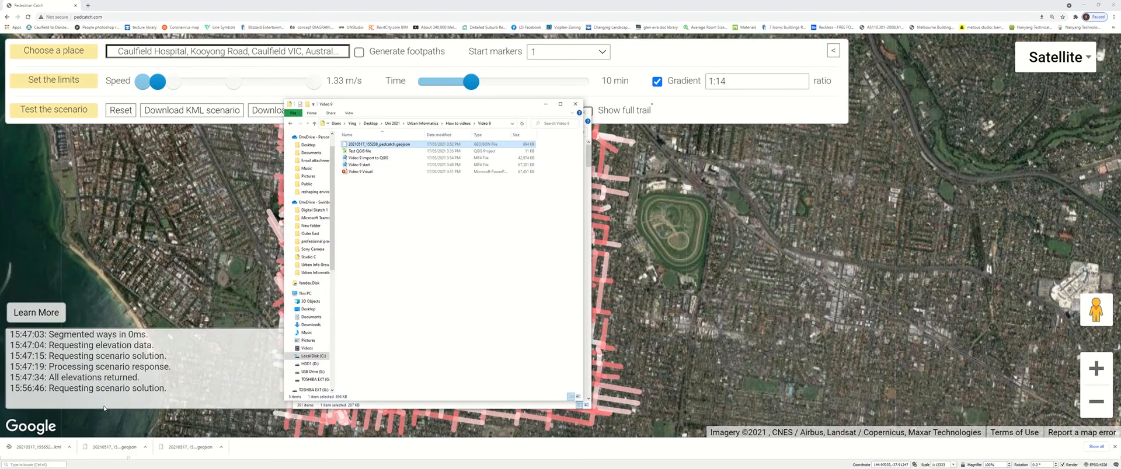
left_click_drag(413, 105, 703, 110)
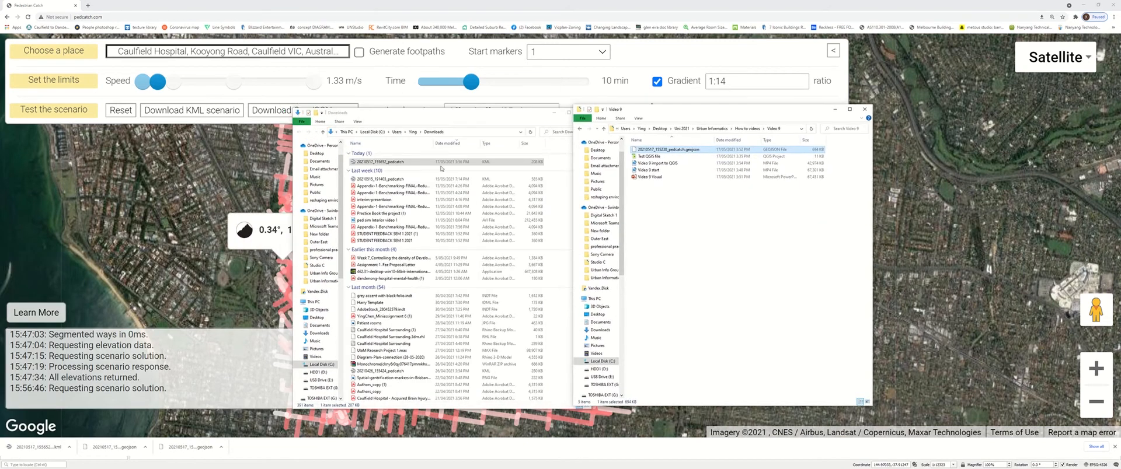
left_click_drag(405, 166, 707, 190)
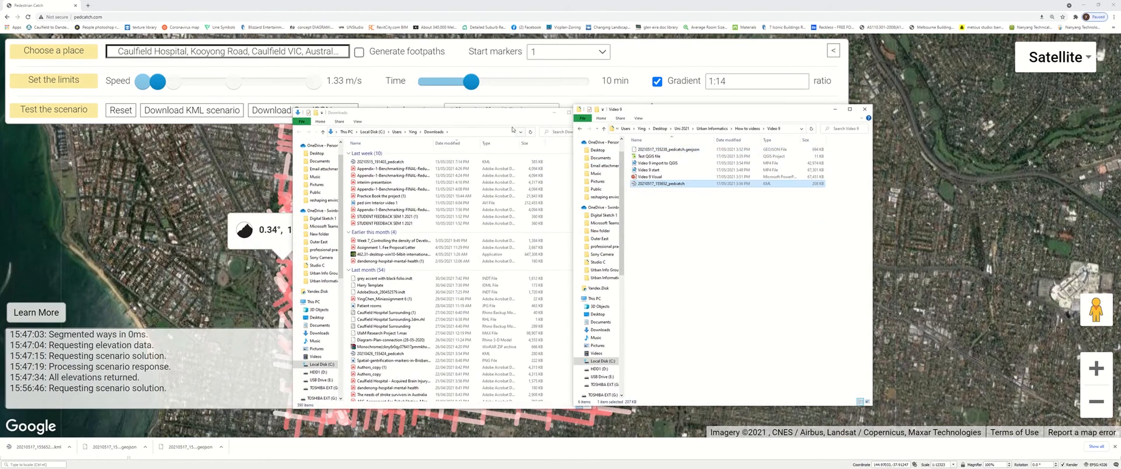
left_click(576, 119)
left_click(583, 113)
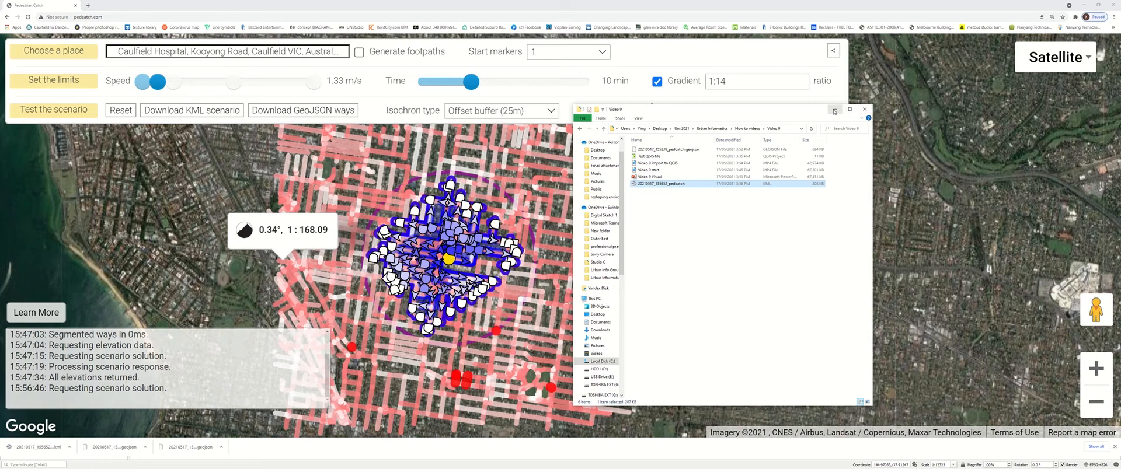
Close the Video 9 folder window and switch to QGIS
left_click(864, 109)
key("super")
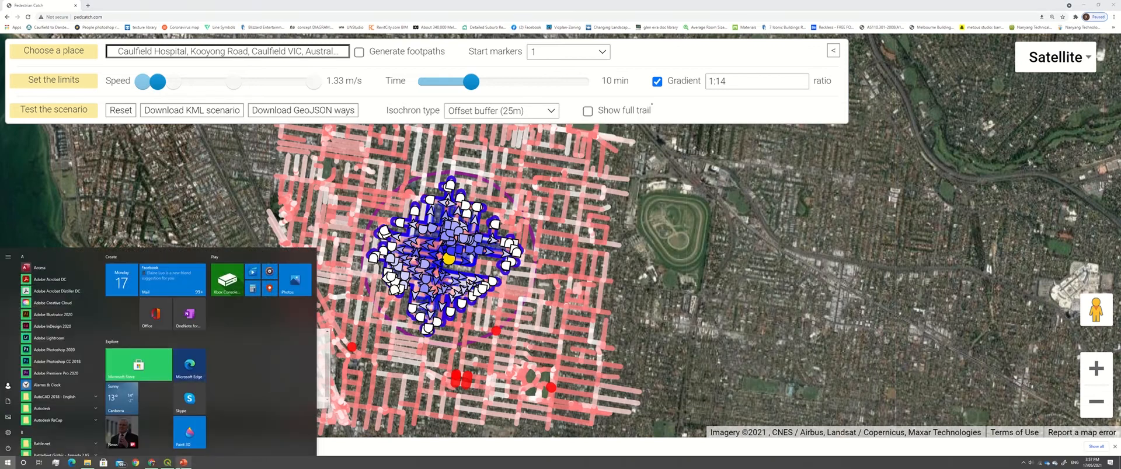
left_click(174, 464)
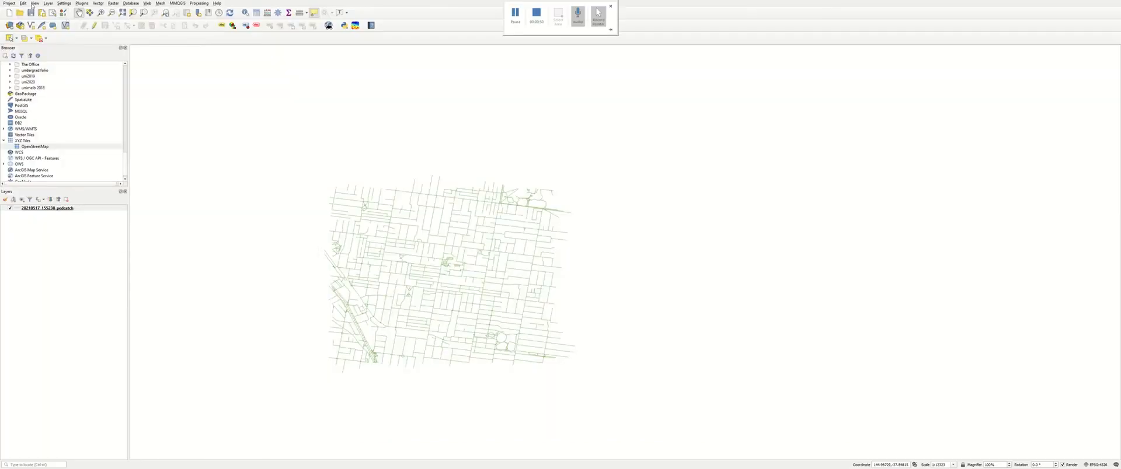
Add the pedcatch KML file from the Video 9 folder as vector layers, including all its sublayers
left_click(52, 3)
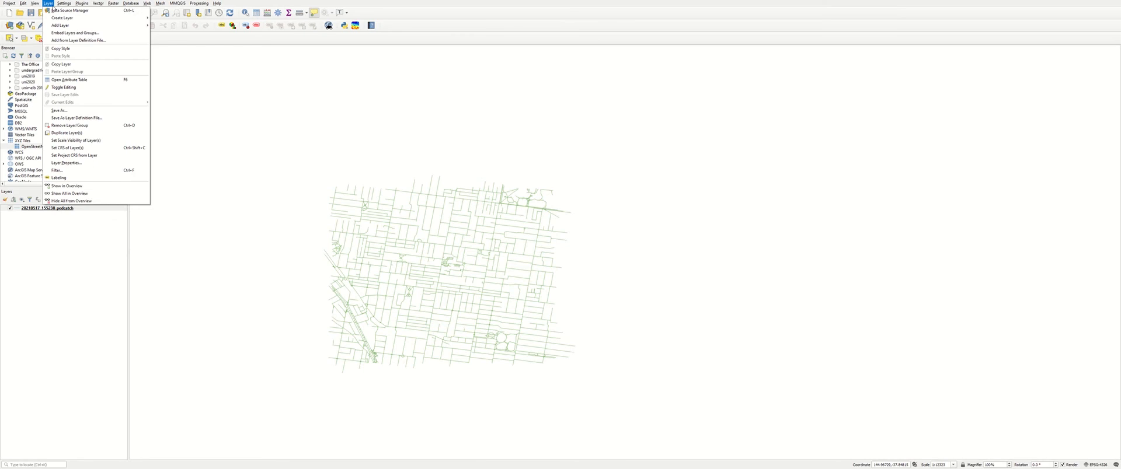
mouse_move(94, 25)
left_click(181, 27)
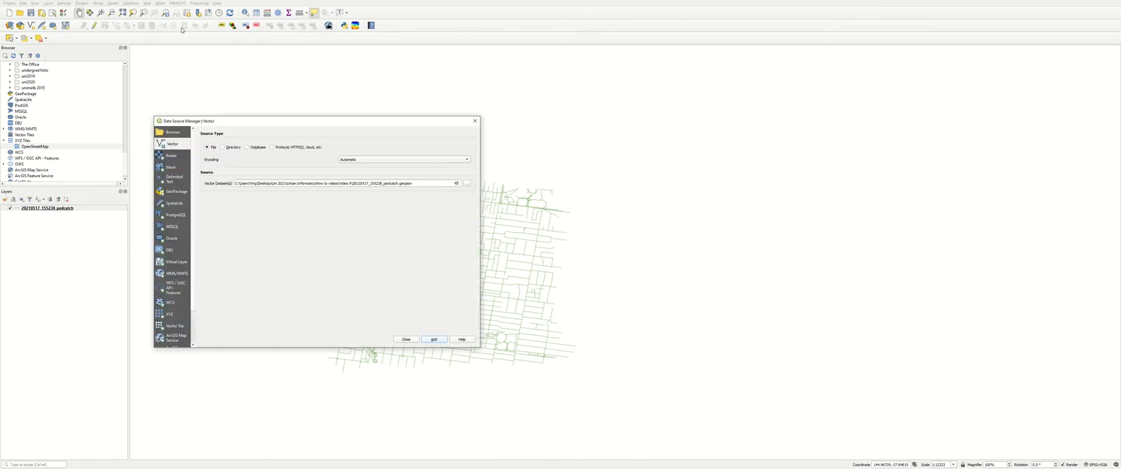
left_click(467, 184)
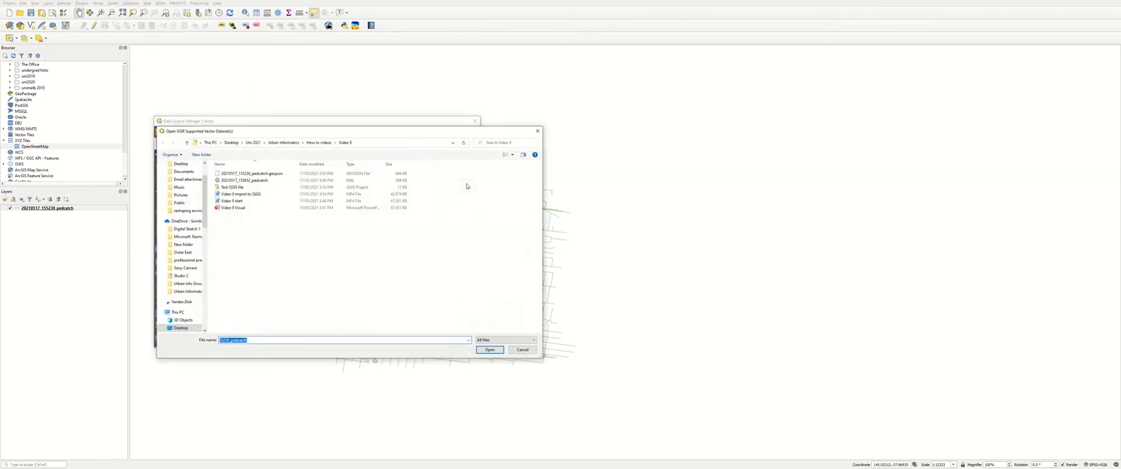
left_click(254, 181)
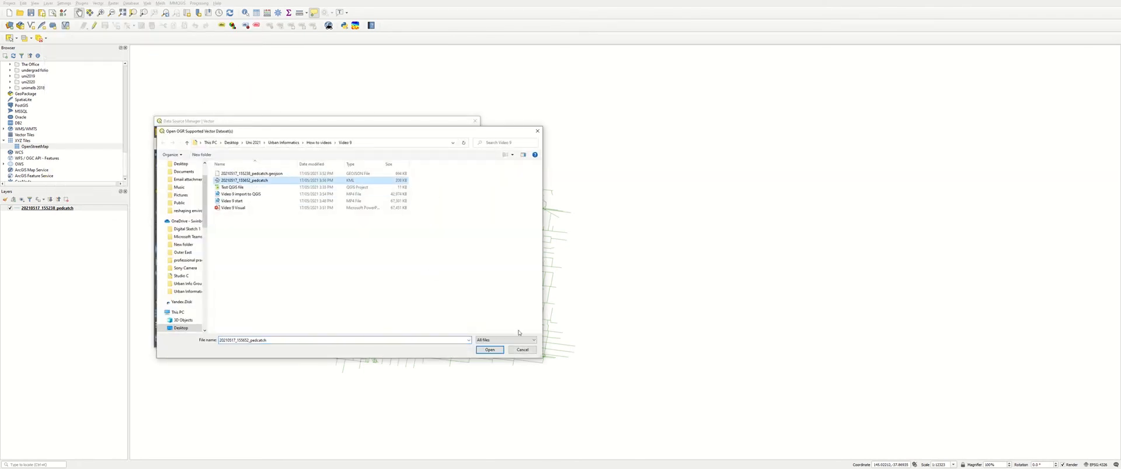
left_click(491, 350)
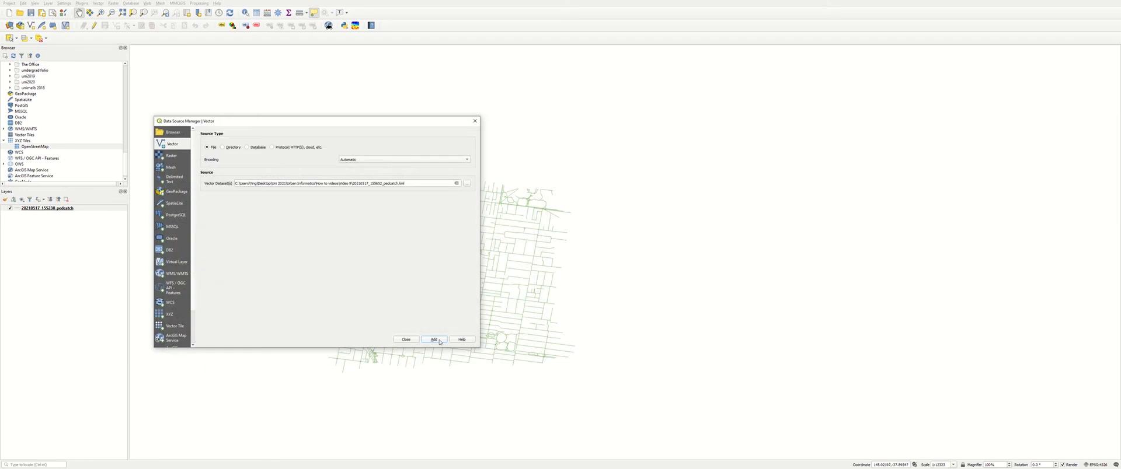
left_click(434, 340)
left_click(411, 269)
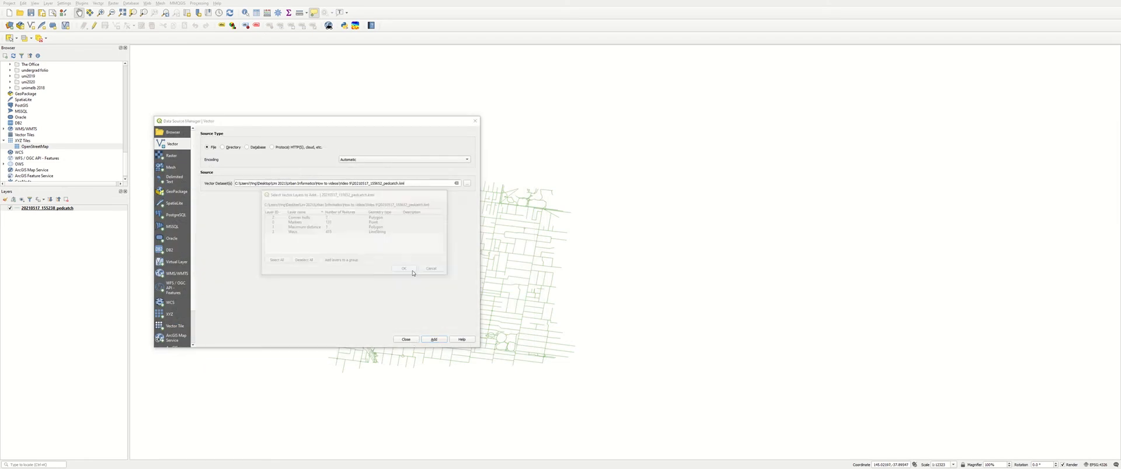
left_click(406, 339)
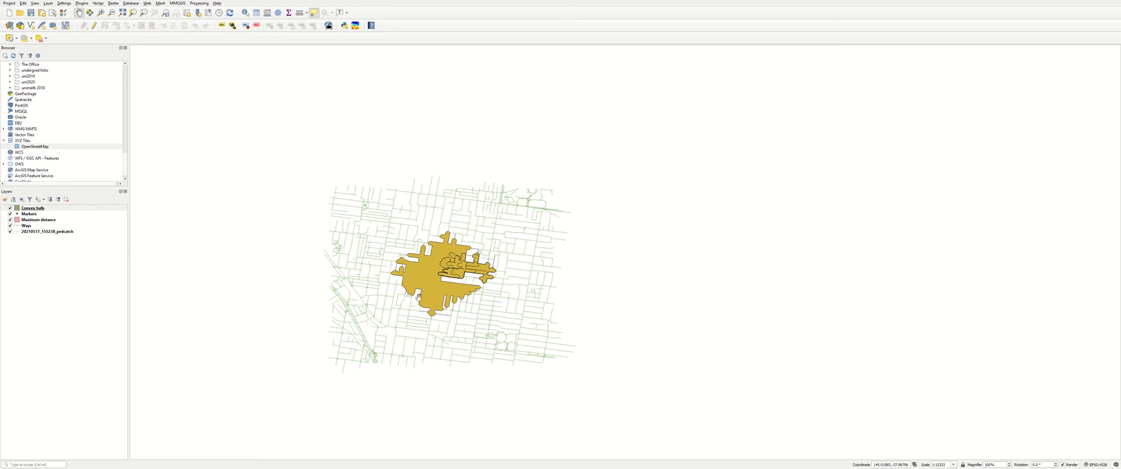
Set the opacity of the Convex hulls layer to 25% in its symbology properties and apply it
scroll(422, 290, "up", 1)
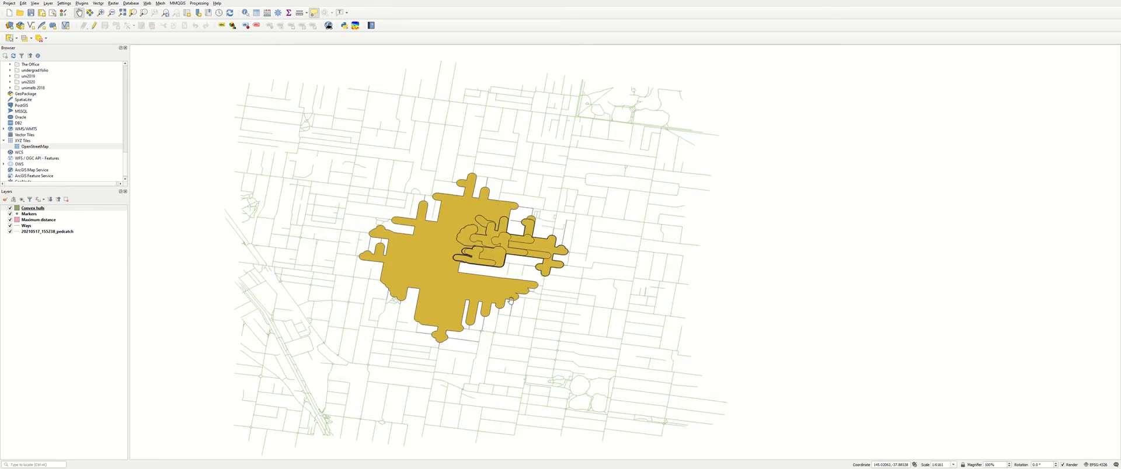
scroll(426, 267, "down", 1)
scroll(431, 261, "up", 1)
scroll(433, 260, "down", 1)
scroll(437, 284, "up", 1)
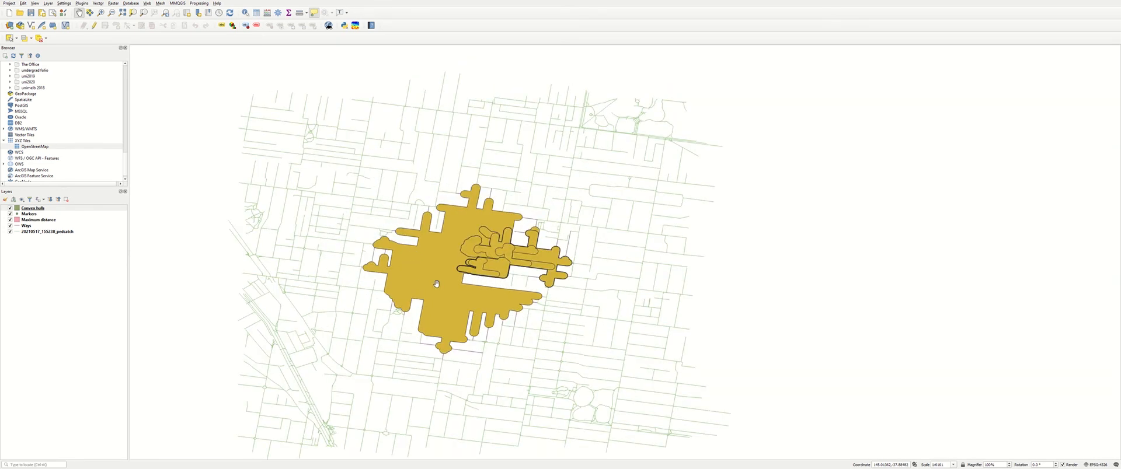
left_click_drag(229, 232, 427, 242)
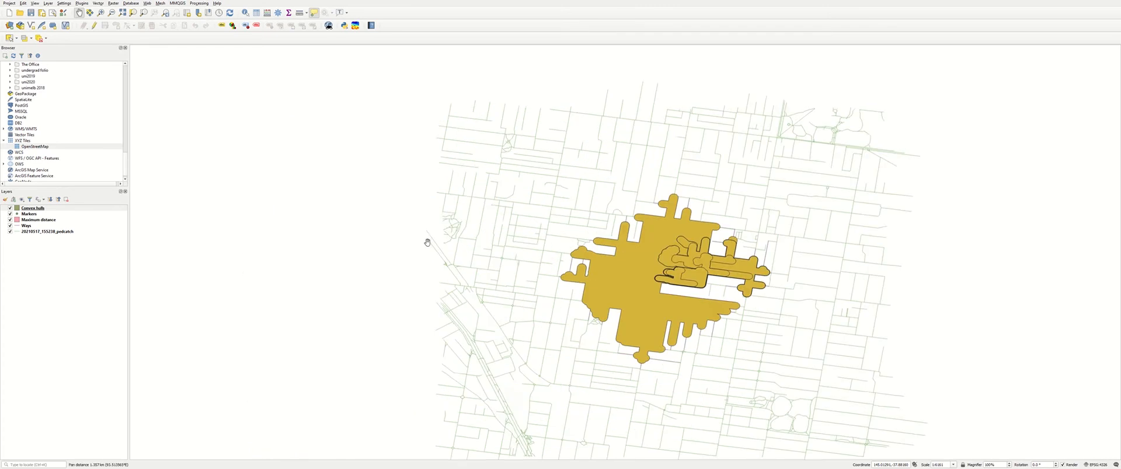
right_click(43, 210)
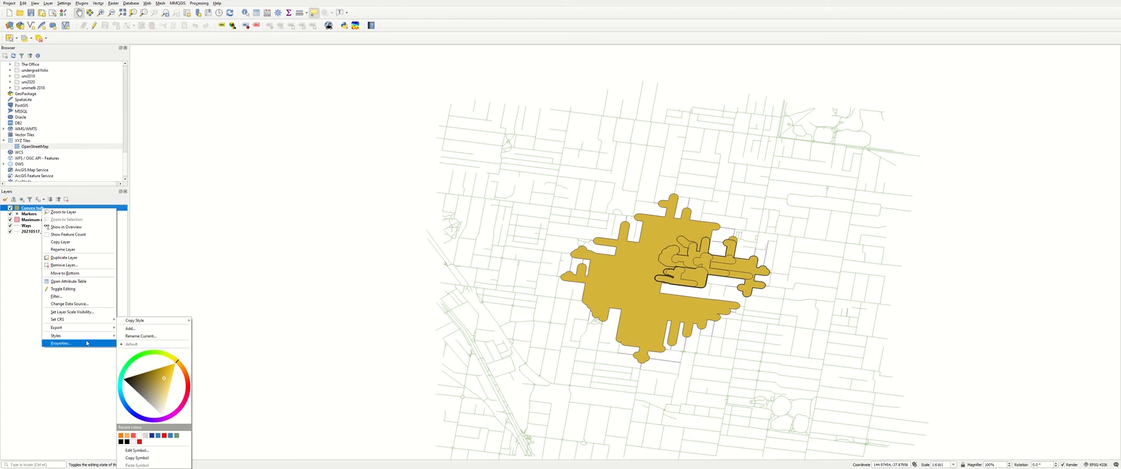
left_click(85, 344)
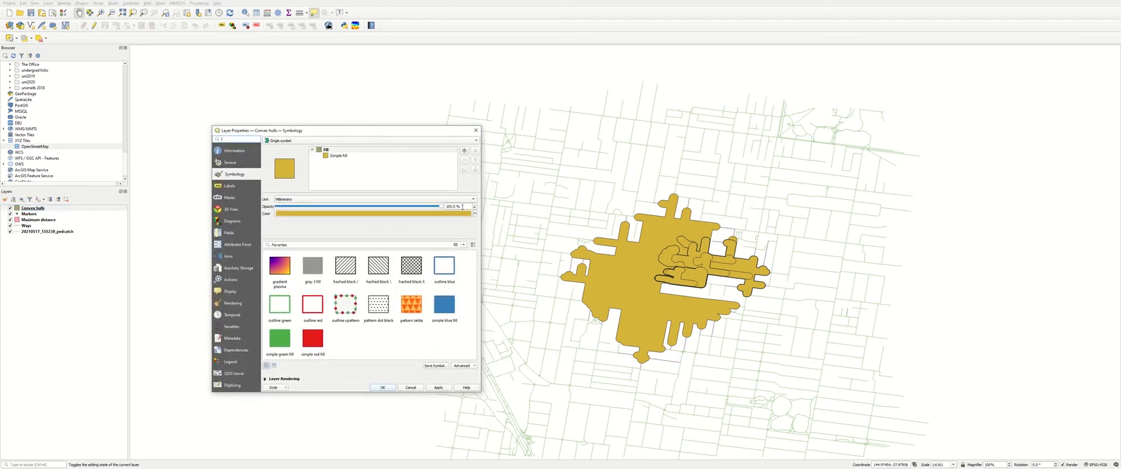
type("2")
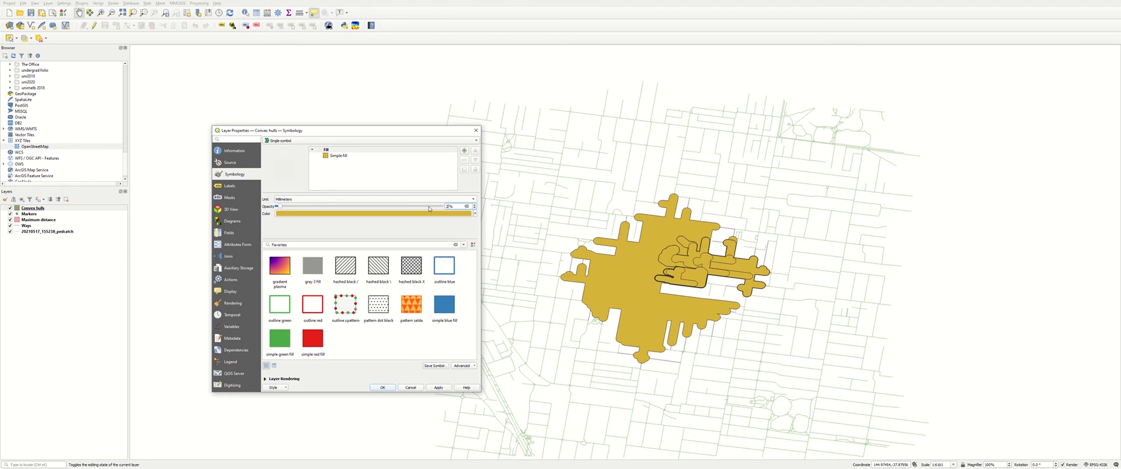
type("5")
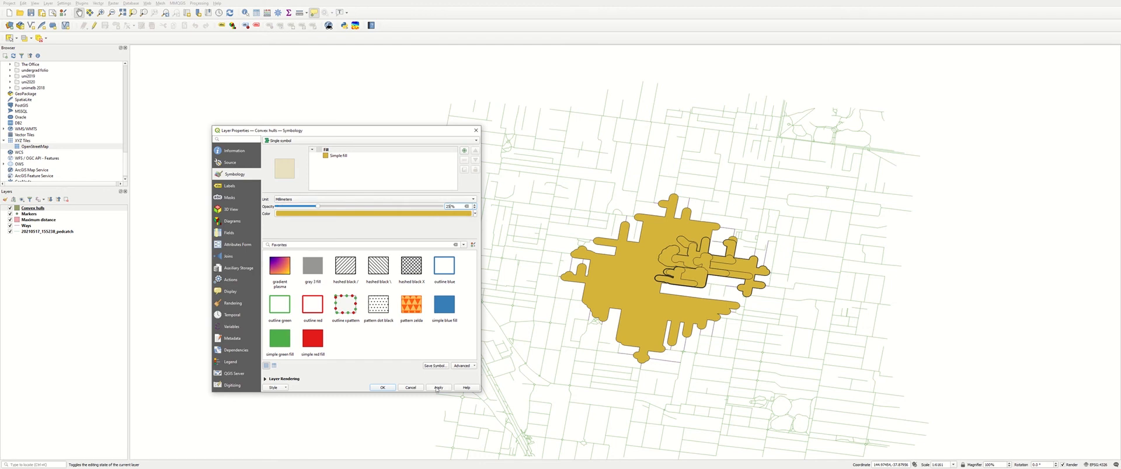
left_click(436, 388)
left_click(380, 388)
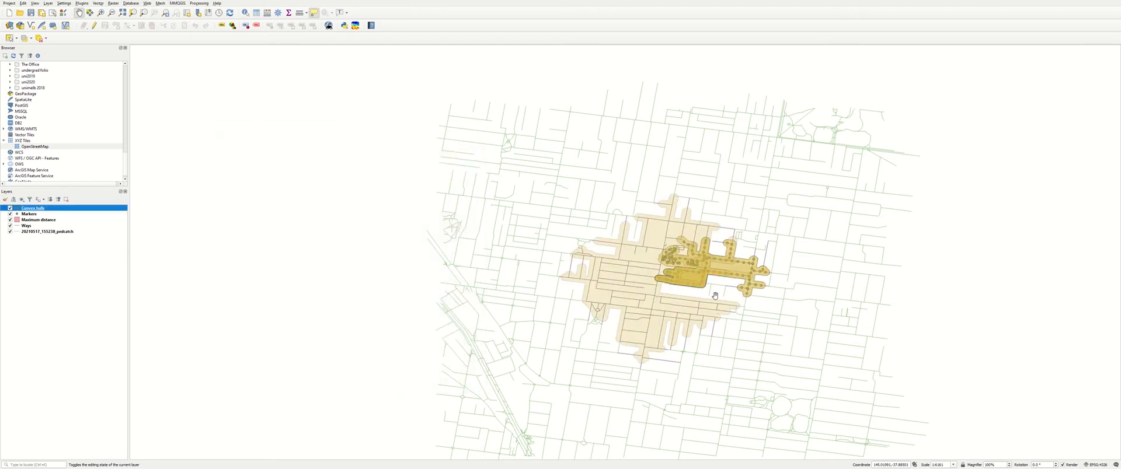
Examine the streets and markers beneath the semi-transparent catchment polygons on the map canvas
left_click(919, 305)
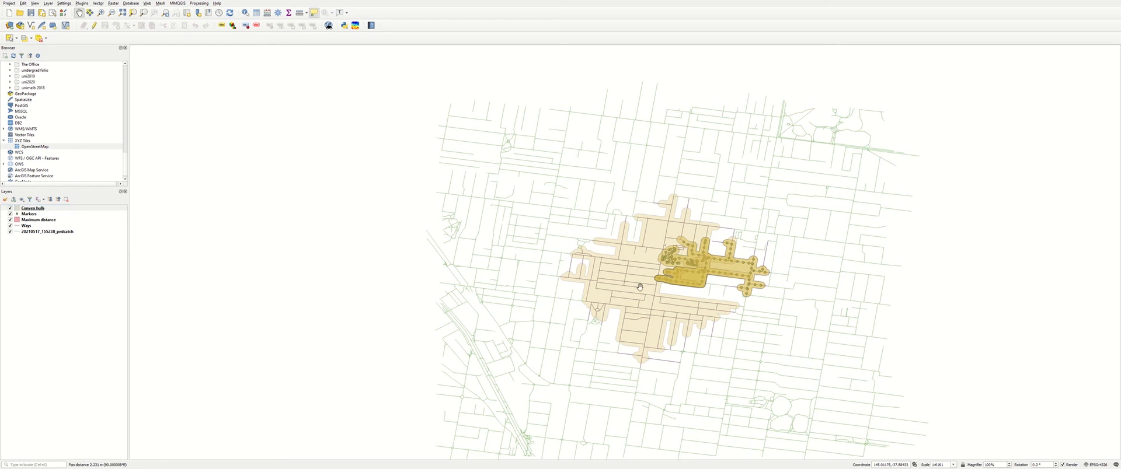
scroll(722, 285, "down", 1)
scroll(718, 283, "up", 2)
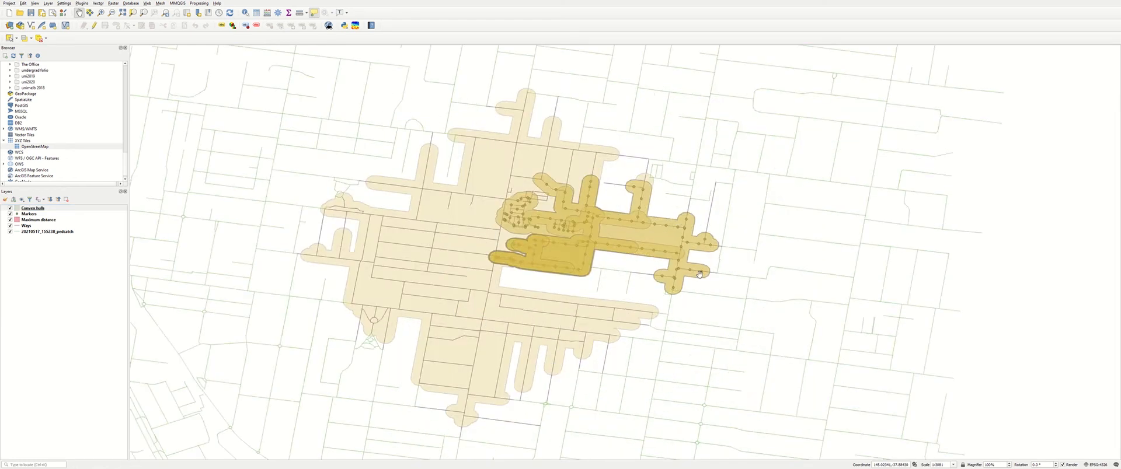
scroll(525, 265, "down", 1)
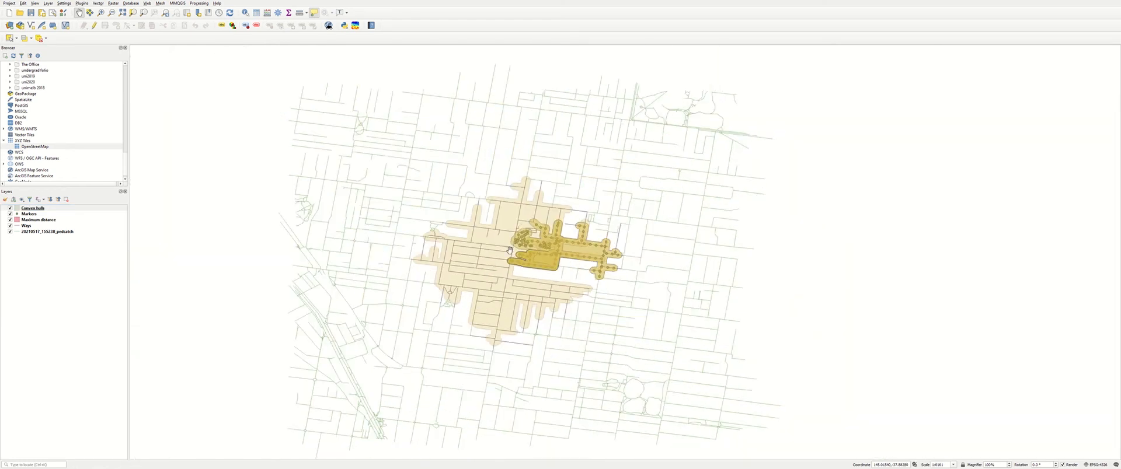
key("super")
mouse_move(624, 31)
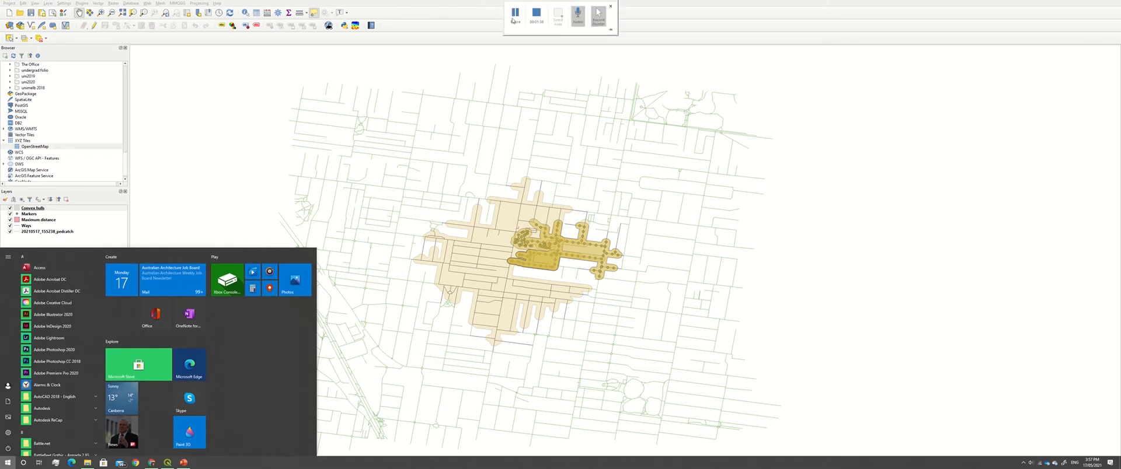
left_click(809, 122)
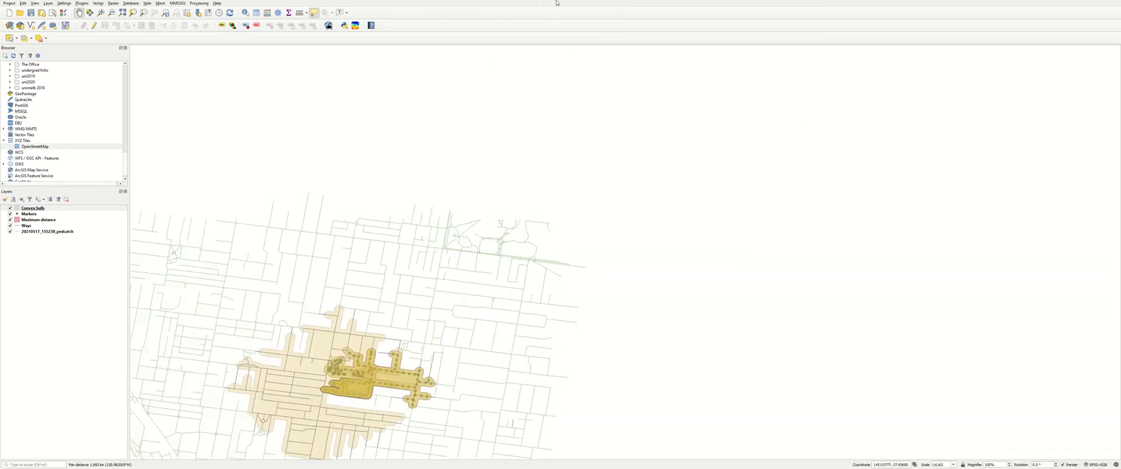
mouse_move(556, 3)
key("super")
left_click(536, 15)
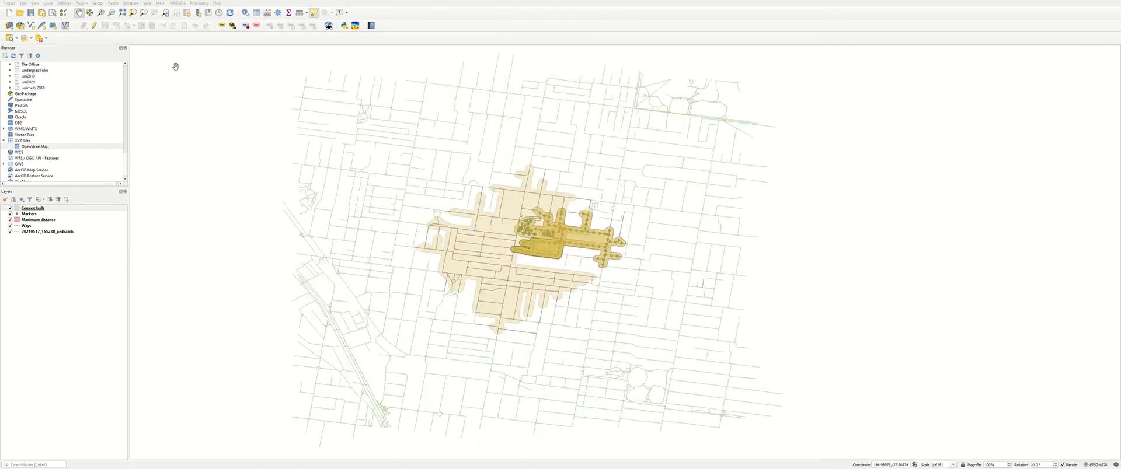
Turn on editing for the Convex hulls layer and inspect its polygon outline with the Vertex tool
left_click(95, 27)
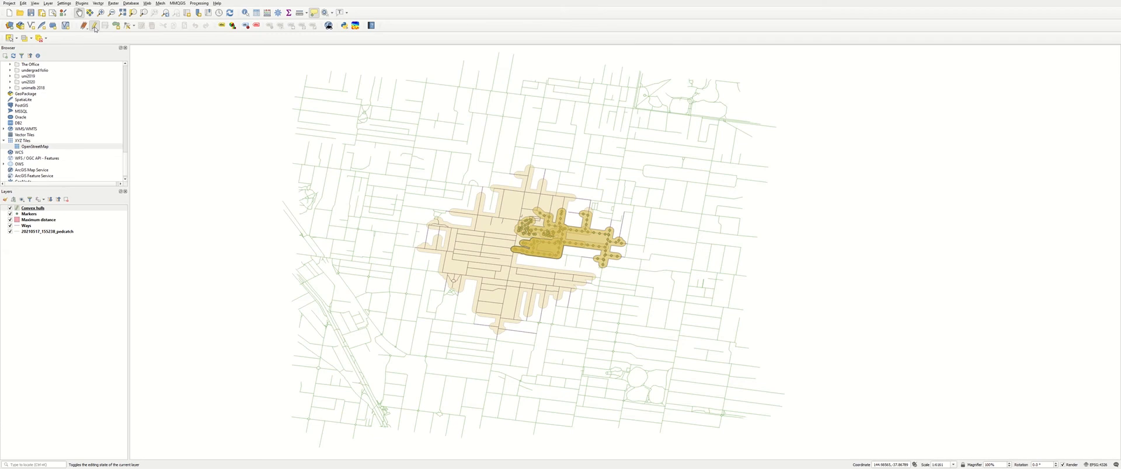
left_click(127, 27)
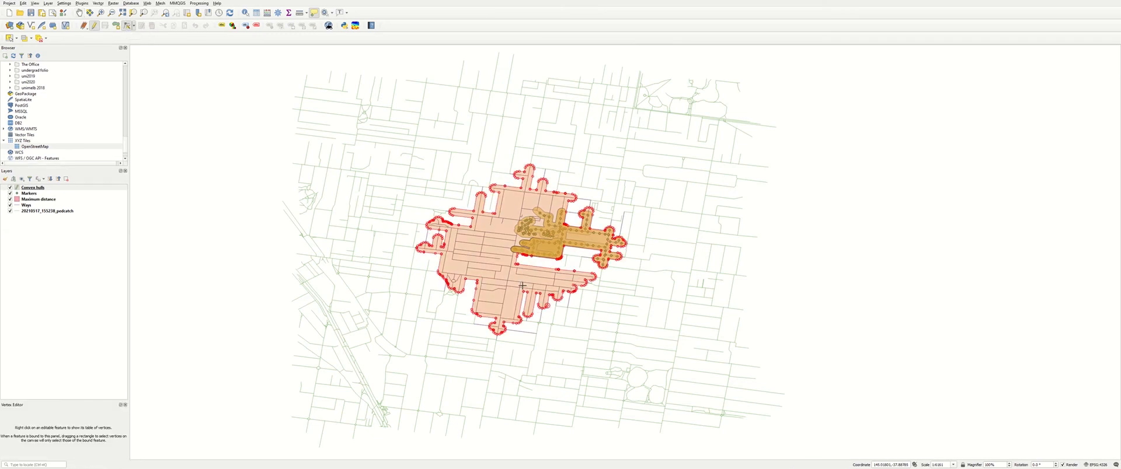
scroll(524, 281, "up", 2)
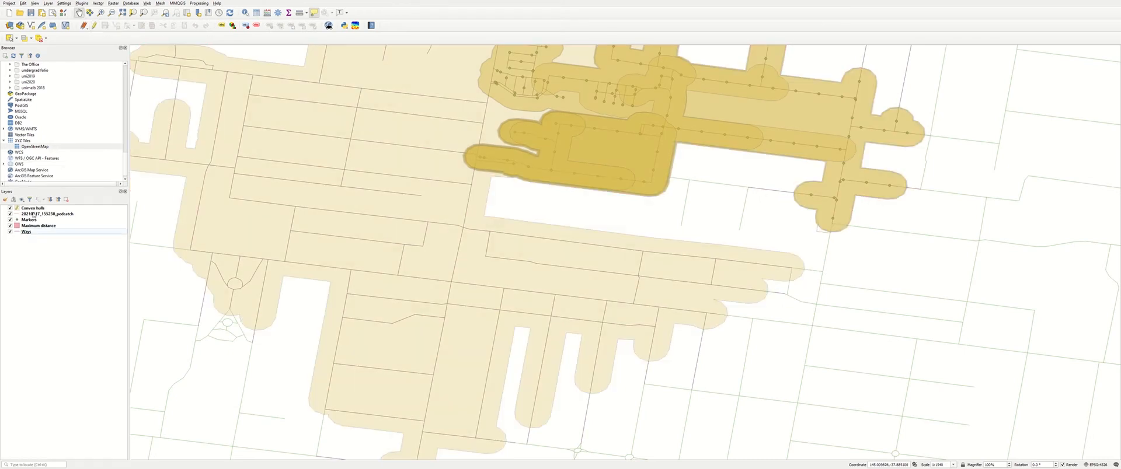
Hide the Convex hulls layer and turn on editing with the Vertex tool for the pedcatch GeoJSON street layer
left_click(38, 214)
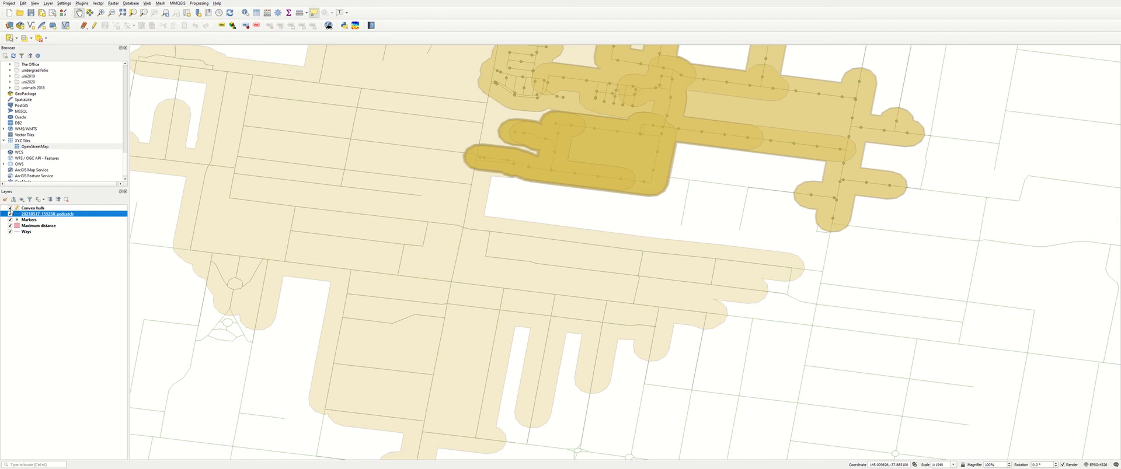
left_click(9, 208)
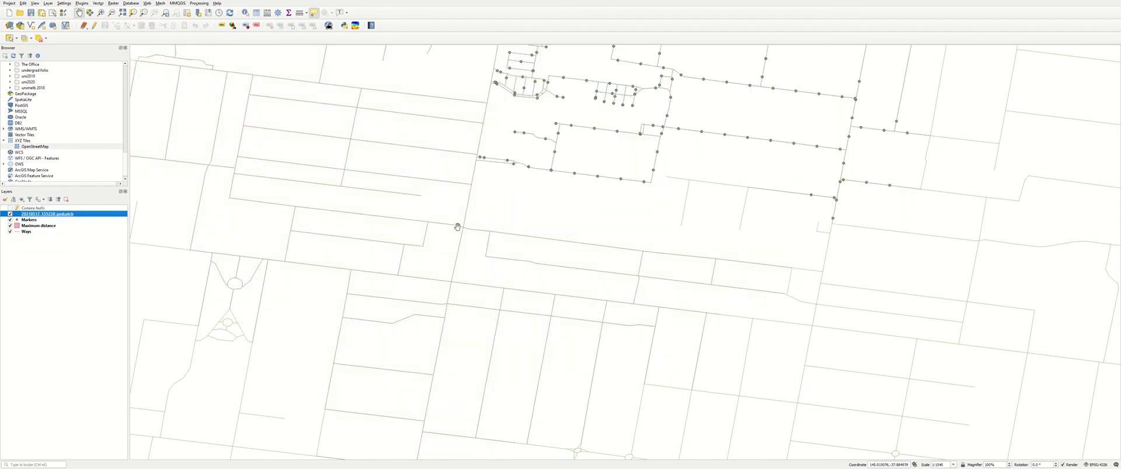
left_click_drag(457, 226, 454, 234)
left_click(94, 25)
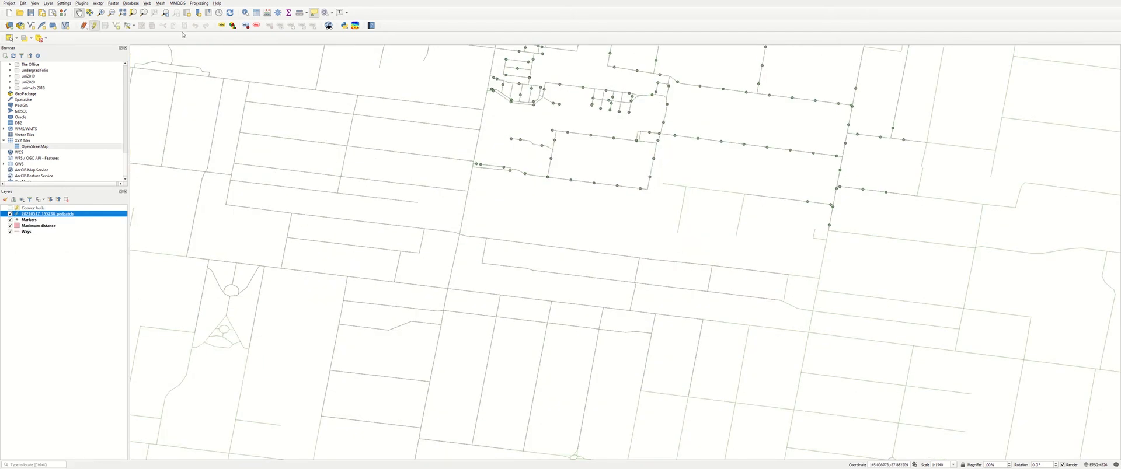
left_click(128, 26)
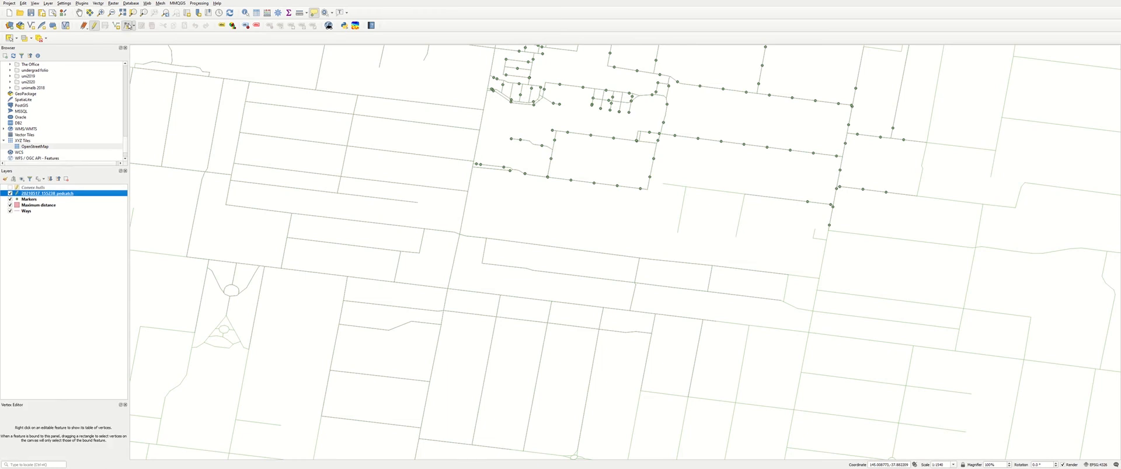
Move the vertex partway along the street south of the junction to the nearby corner of the adjoining street to its east
scroll(464, 240, "up", 2)
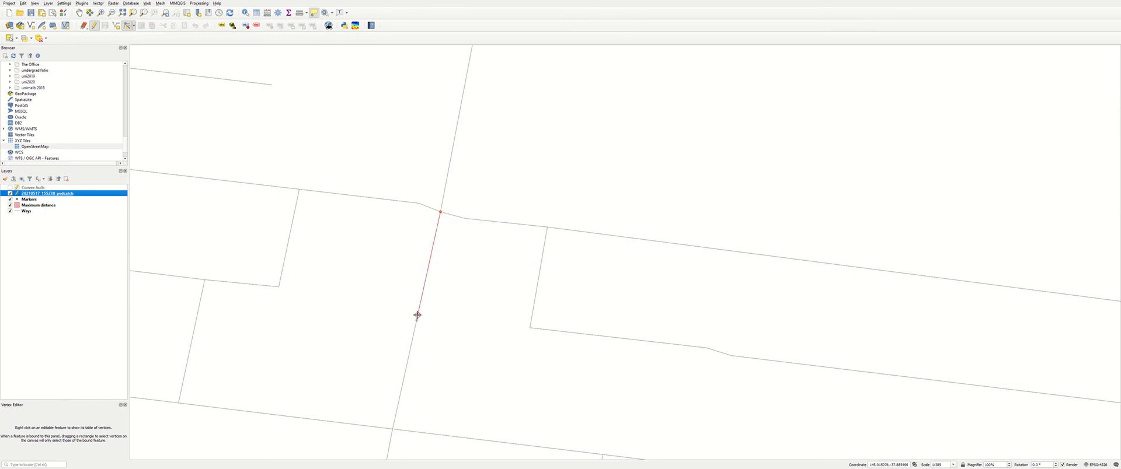
left_click_drag(417, 320, 460, 333)
left_click(416, 319)
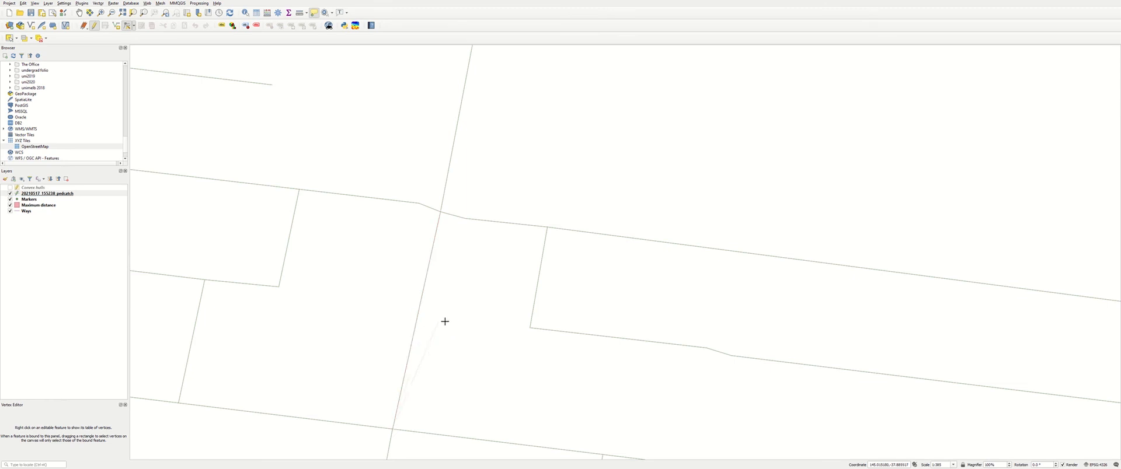
scroll(452, 327, "down", 1)
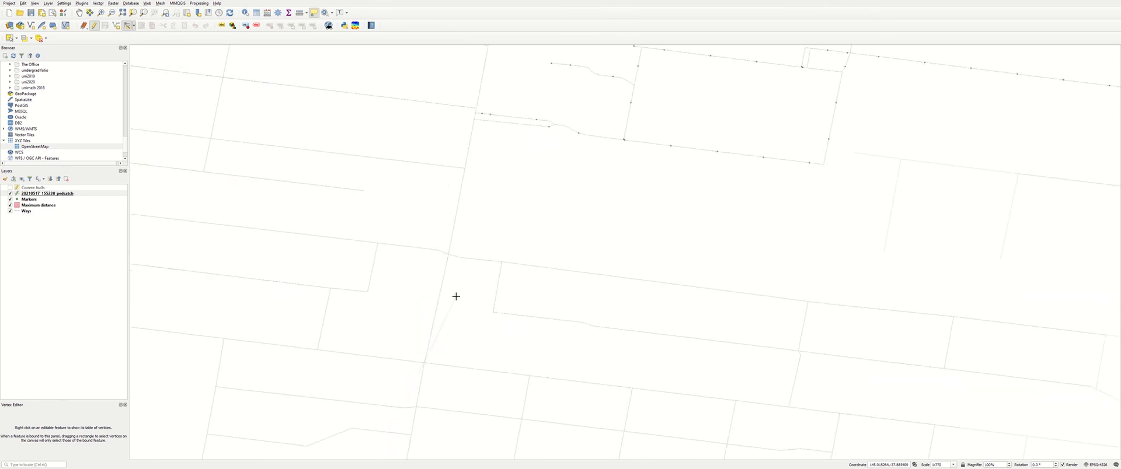
left_click(492, 313)
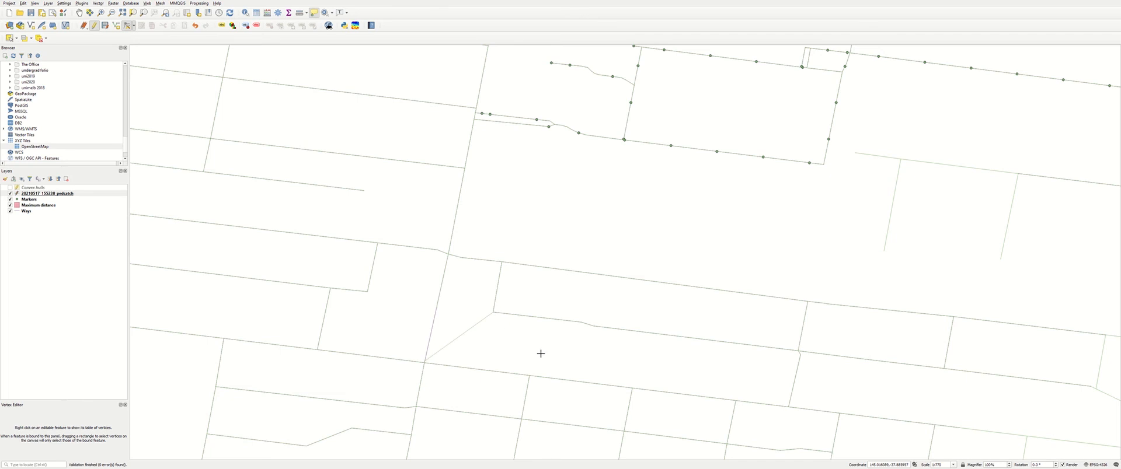
scroll(471, 327, "down", 1)
scroll(510, 312, "down", 1)
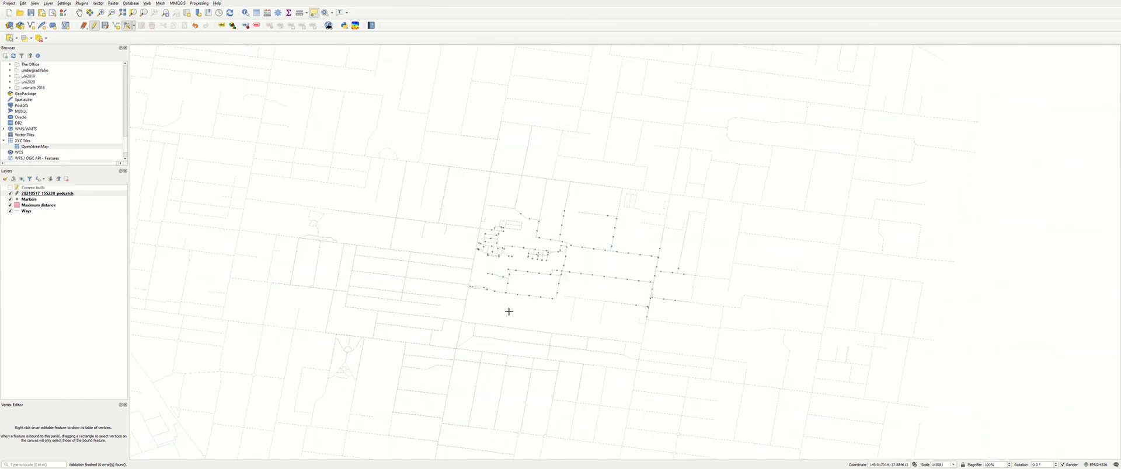
Draw a link line from the side-street corner west of the junction north to the parallel street above it
scroll(474, 322, "up", 1)
scroll(421, 324, "up", 2)
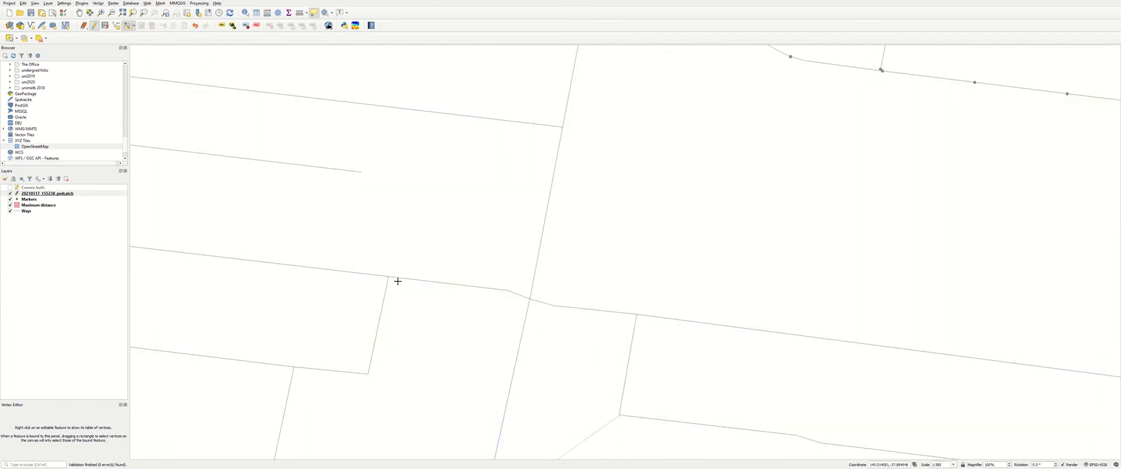
key("BackSpace")
right_click(392, 277)
scroll(418, 111, "down", 2)
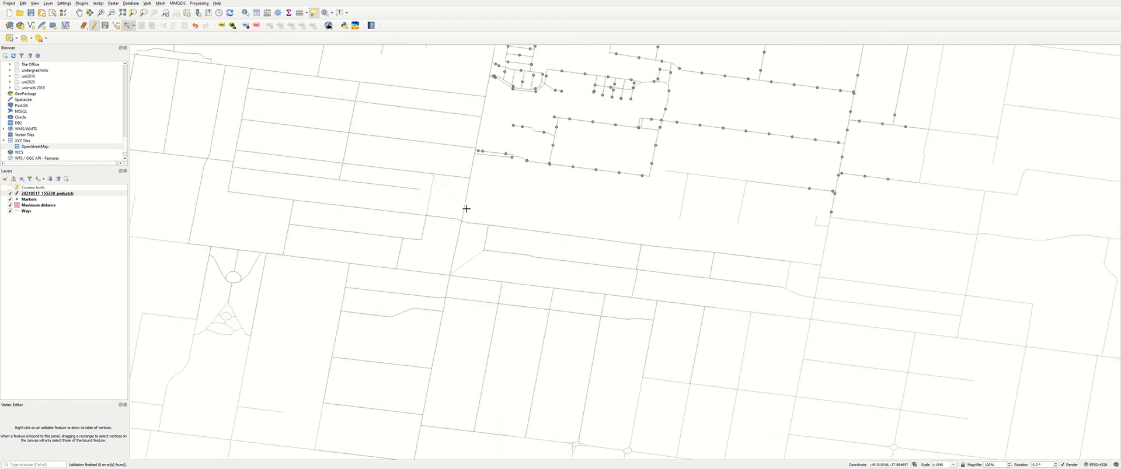
scroll(454, 187, "up", 1)
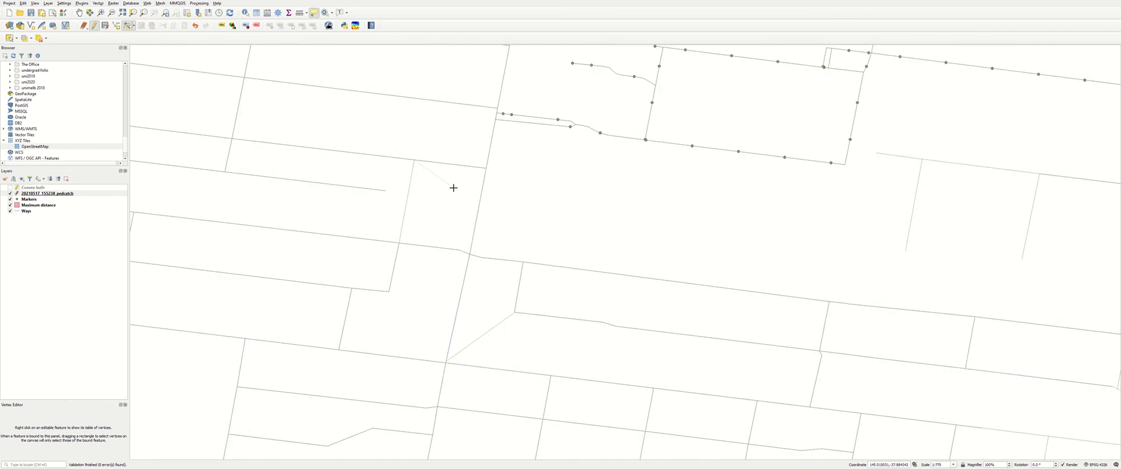
Draw a connecting line across the block southwest of the hospital, joining the north-south street to its western neighbour
scroll(454, 189, "down", 2)
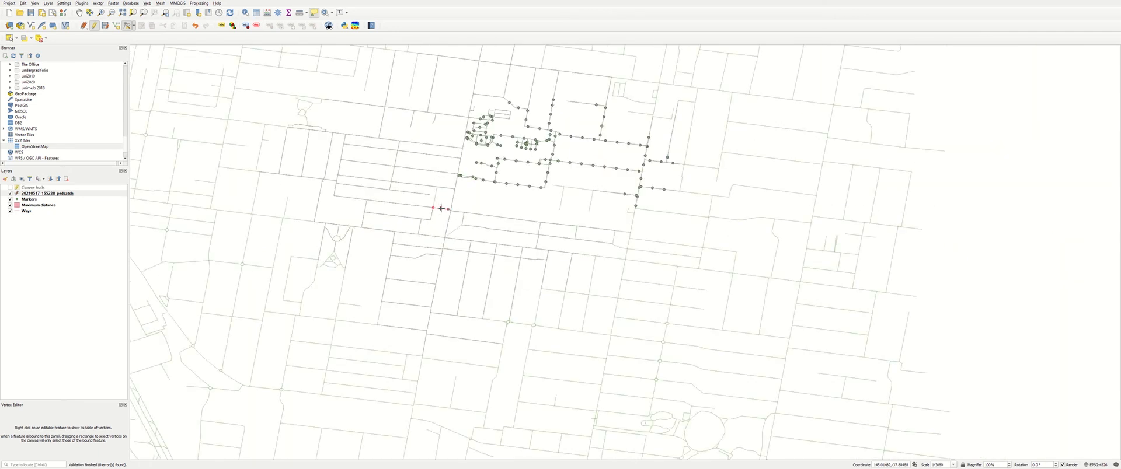
left_click(390, 255)
scroll(386, 318, "up", 1)
scroll(406, 202, "up", 1)
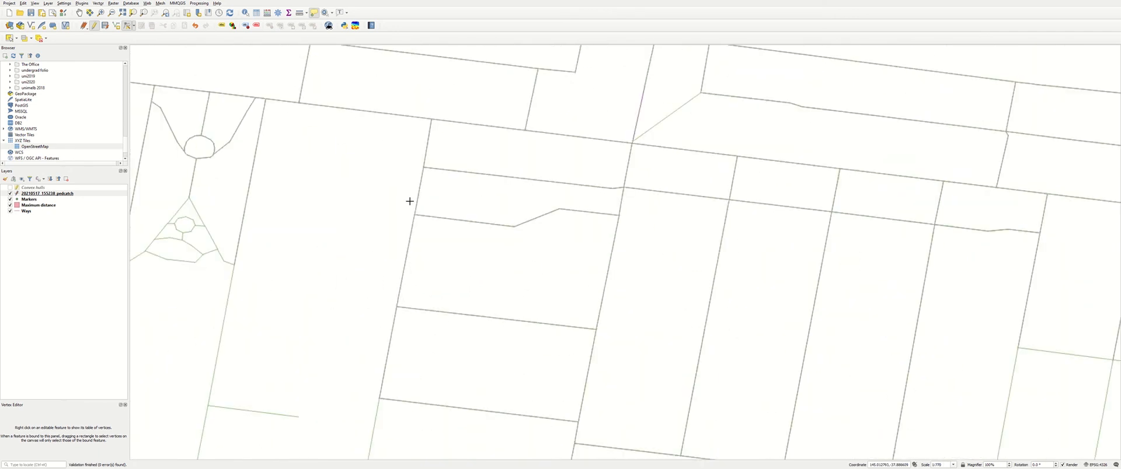
right_click(413, 212)
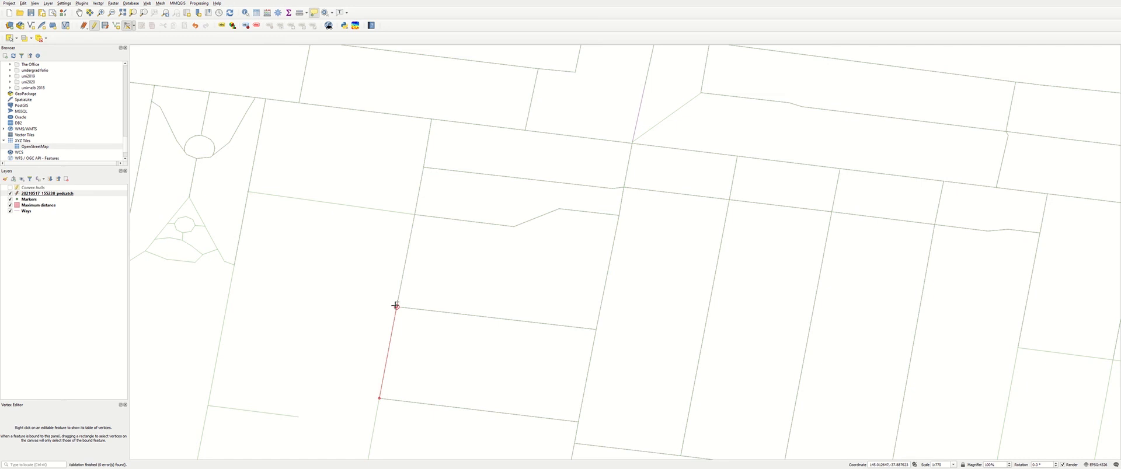
Continue adding street links across the blocks south and west of the hospital in the pedcatch layer
scroll(342, 268, "down", 2)
scroll(527, 208, "up", 1)
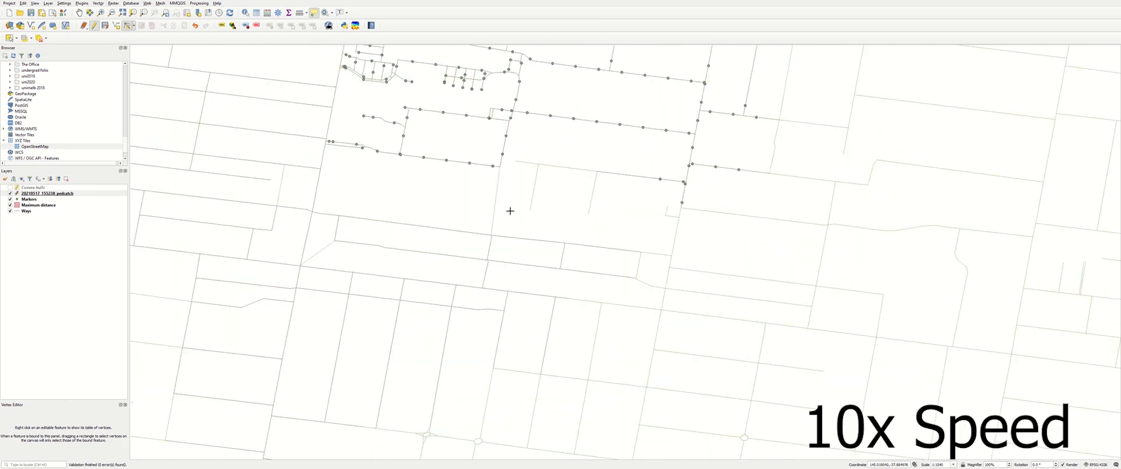
scroll(502, 207, "down", 1)
scroll(175, 234, "up", 1)
scroll(303, 288, "down", 1)
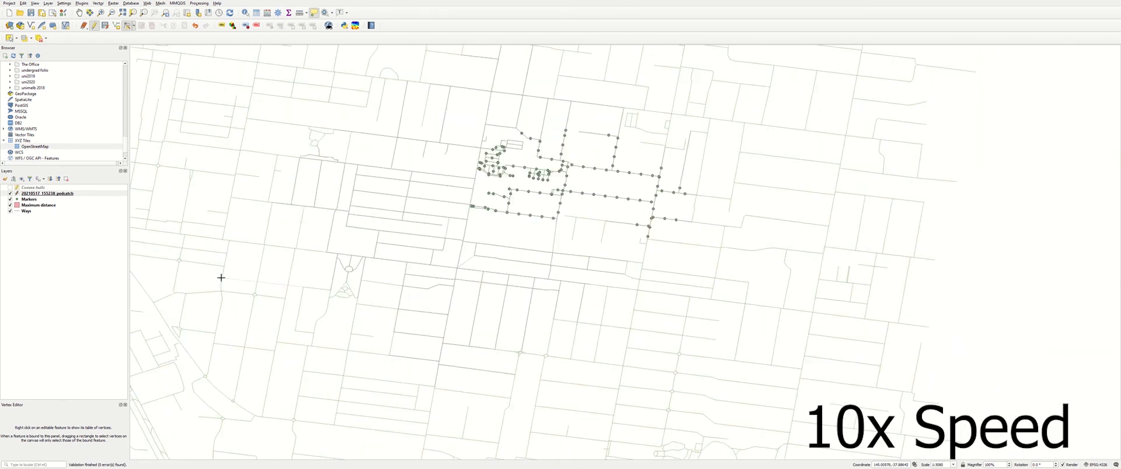
scroll(285, 266, "up", 2)
scroll(295, 290, "down", 2)
Show the Convex hulls layer over the edited pedcatch streets and keep connecting streets around the catchment outline
left_click(10, 192)
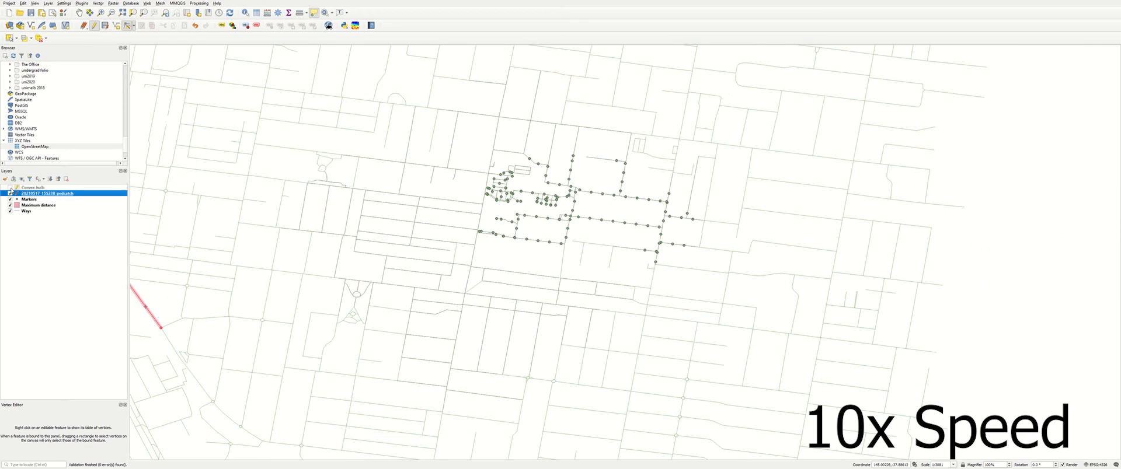
left_click(10, 187)
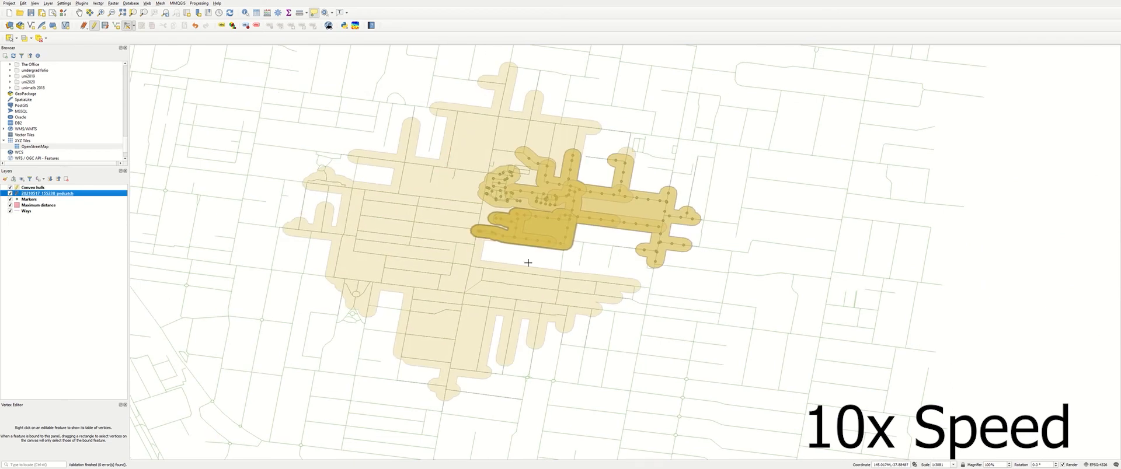
scroll(415, 116, "up", 2)
scroll(355, 210, "down", 2)
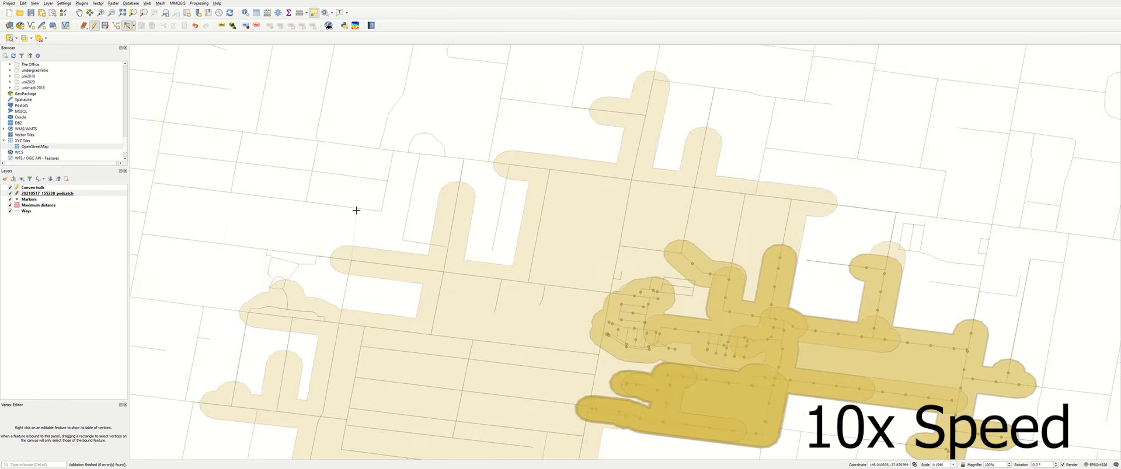
scroll(495, 420, "up", 1)
scroll(587, 409, "down", 1)
scroll(610, 350, "up", 1)
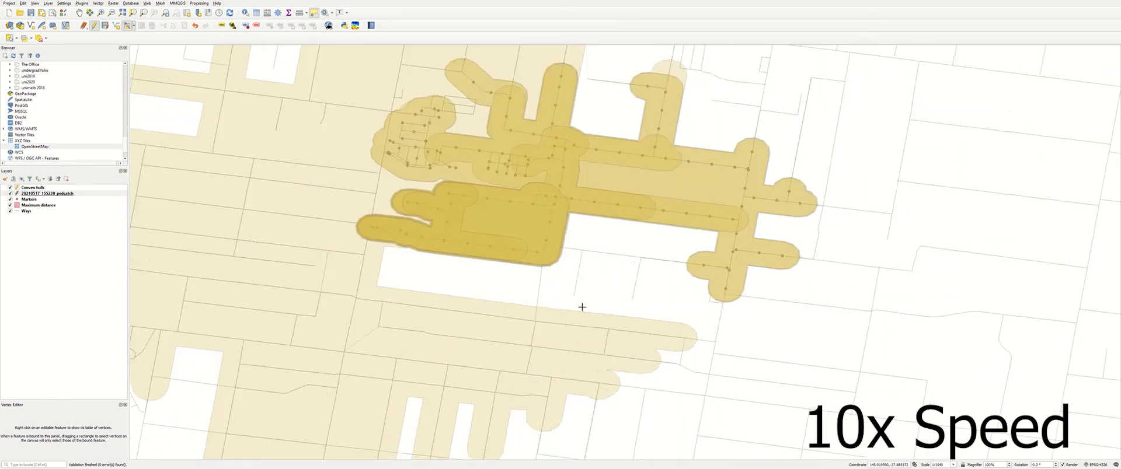
scroll(584, 315, "down", 1)
scroll(303, 292, "up", 1)
scroll(308, 297, "down", 1)
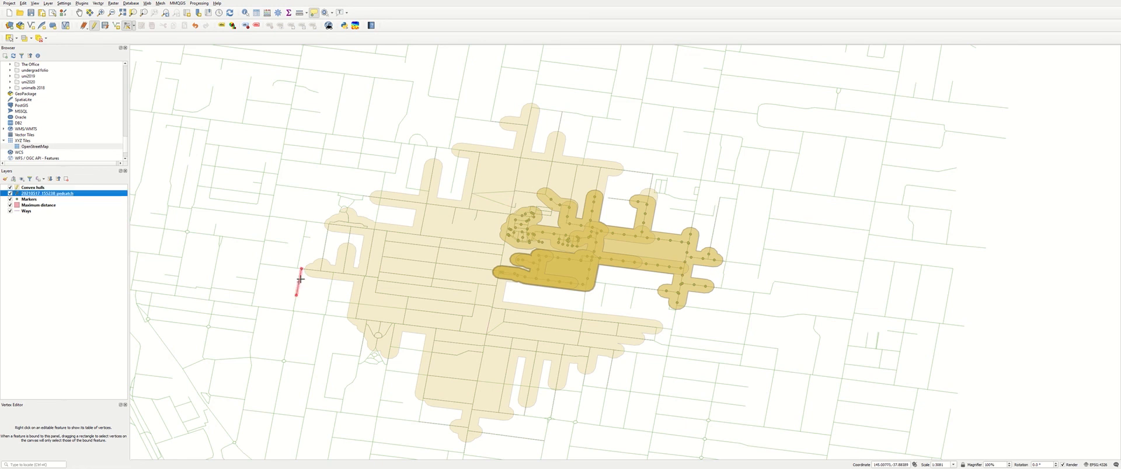
Export the edited pedcatch layer as GeoJSON named "edited 20210517_155238_pedcatch" in EPSG:4326 and add it to the map
right_click(91, 196)
mouse_move(116, 338)
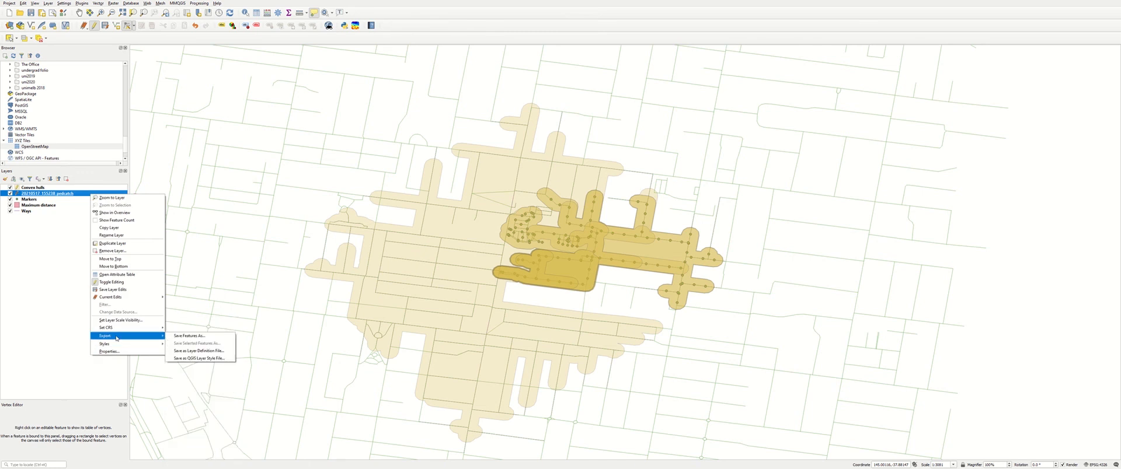
left_click(190, 336)
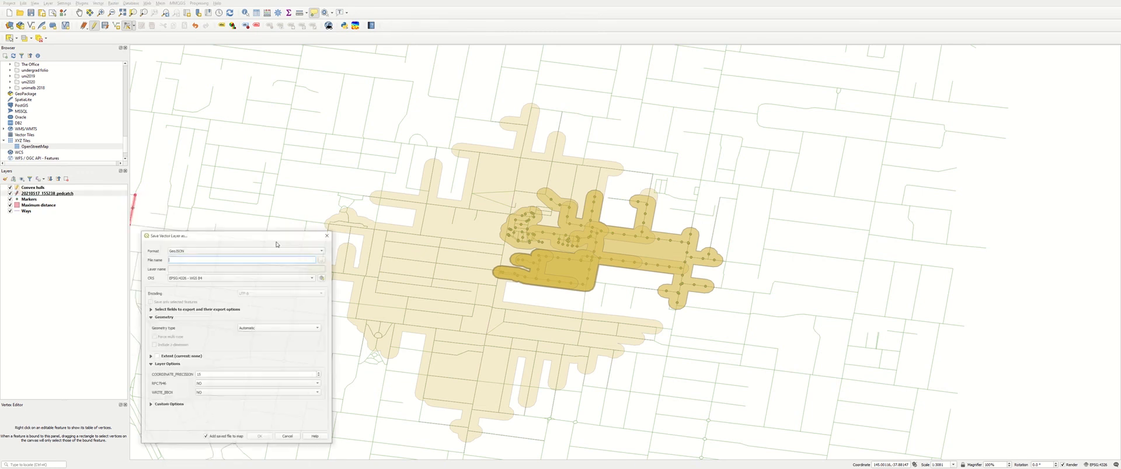
left_click_drag(208, 236, 212, 154)
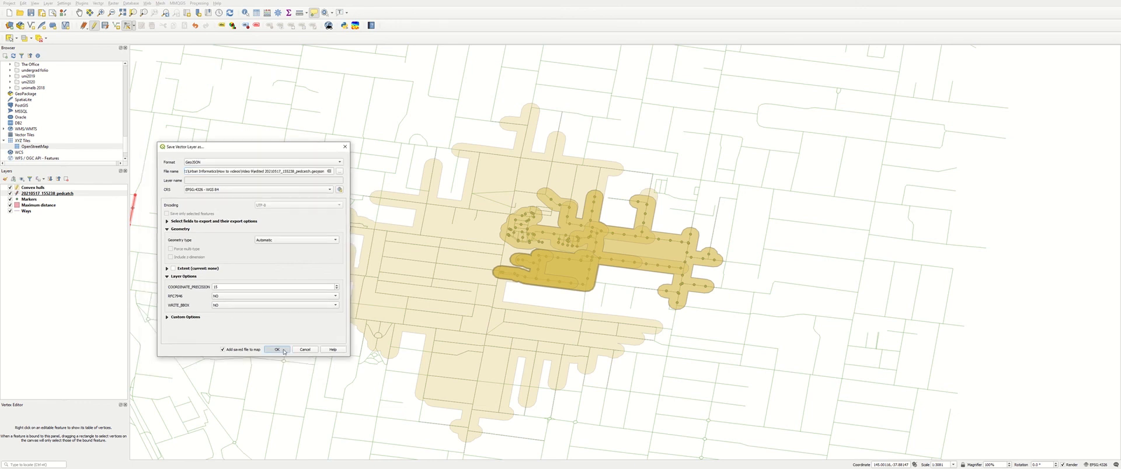
left_click(283, 349)
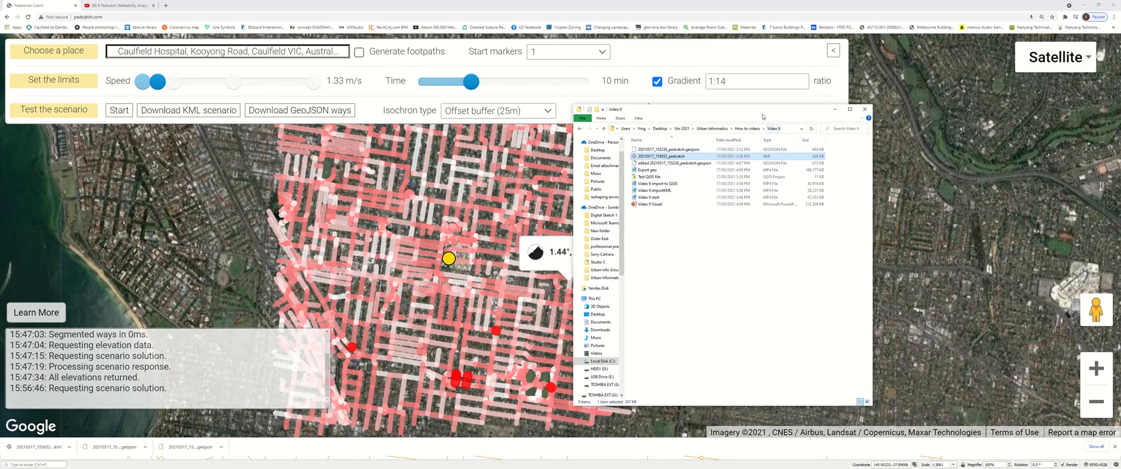
Load the edited 20210517_155238_pedcatch.geojson file from the Video 9 folder onto the PedestrianCatch map in the browser
left_click_drag(762, 117, 807, 119)
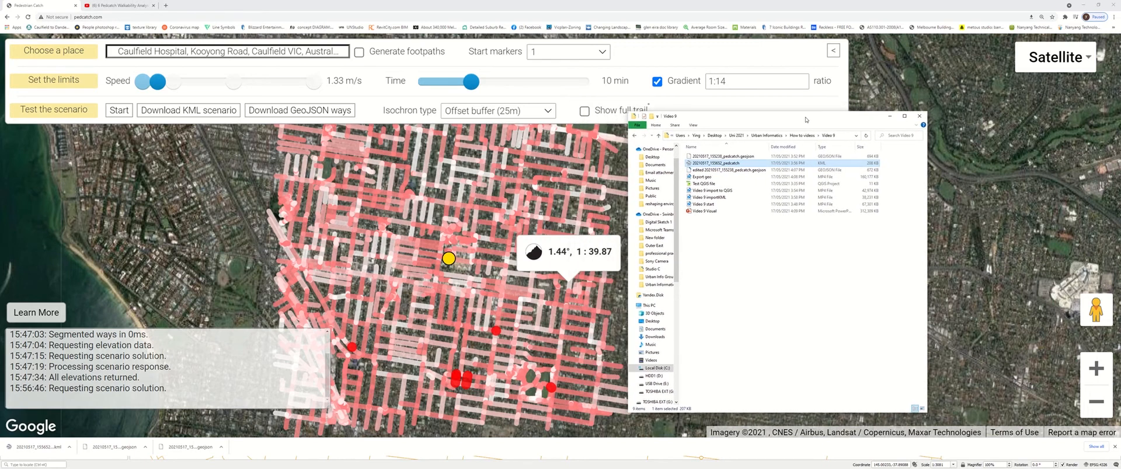
left_click(759, 170)
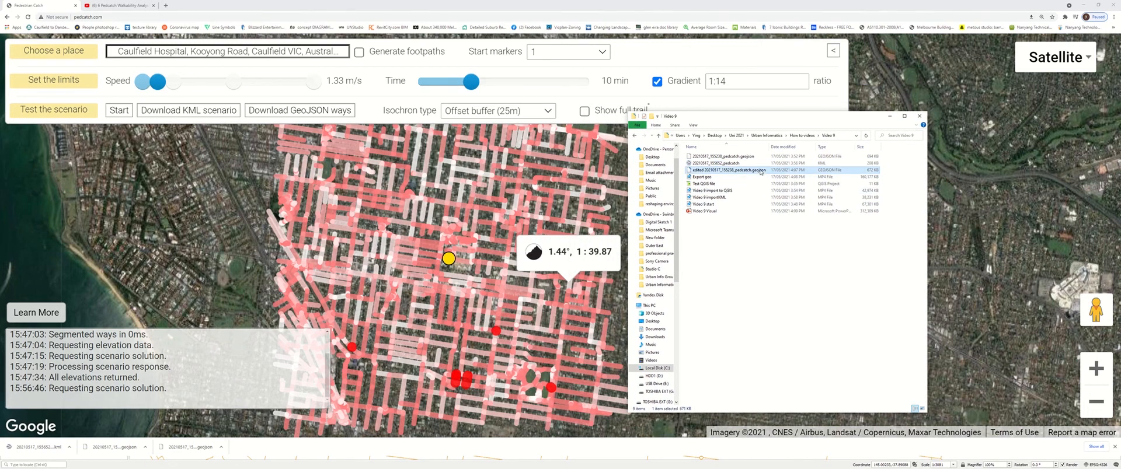
left_click_drag(761, 172, 409, 272)
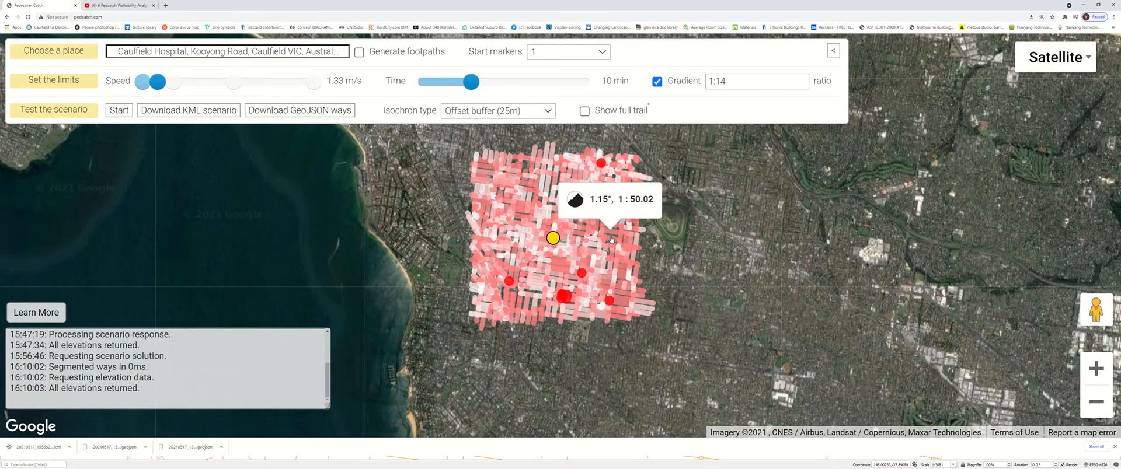
Run the 10-minute Caulfield Hospital walking scenario on the edited street network
scroll(636, 237, "up", 2)
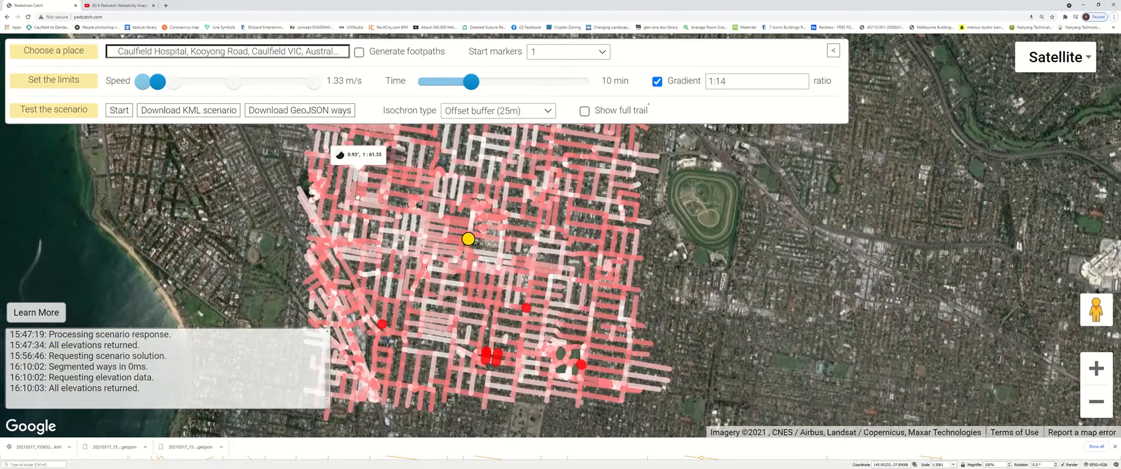
scroll(361, 246, "down", 2)
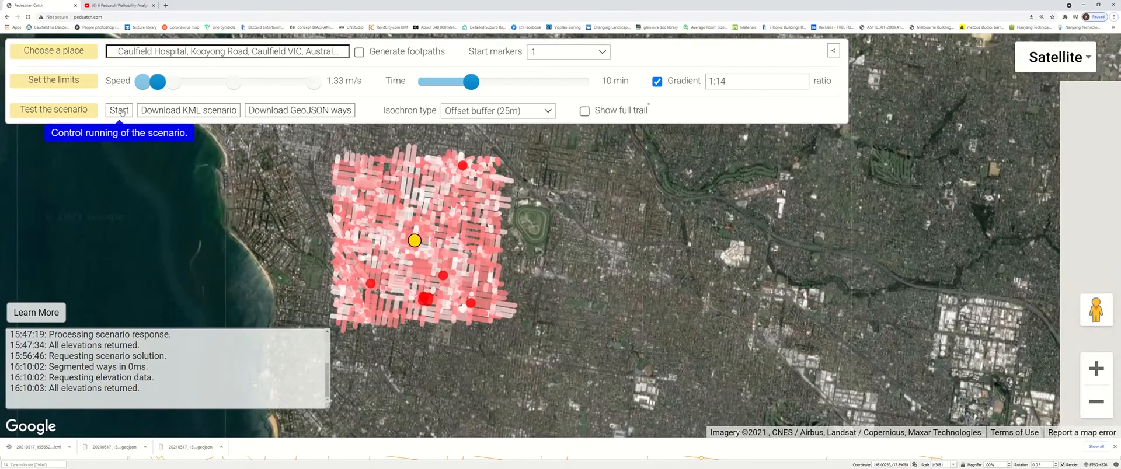
left_click(120, 110)
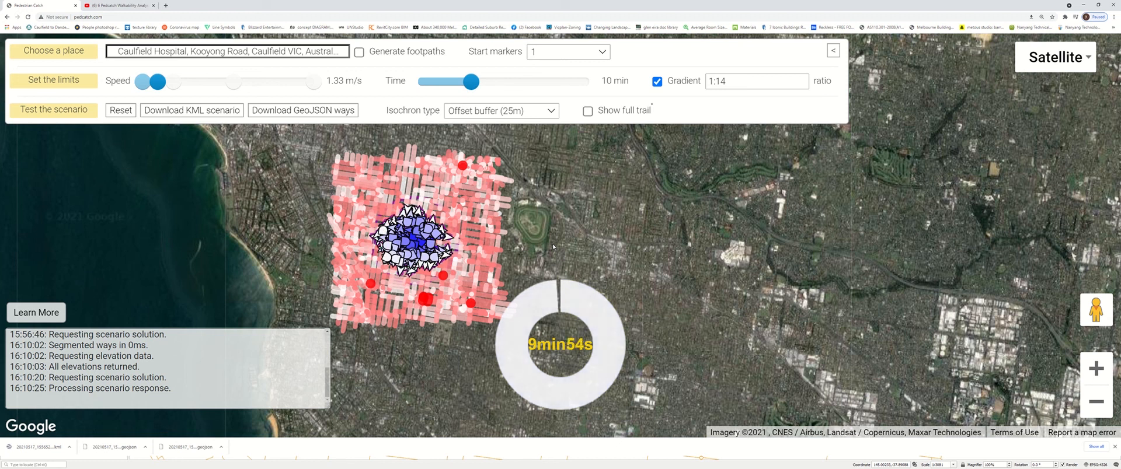
scroll(420, 236, "up", 1)
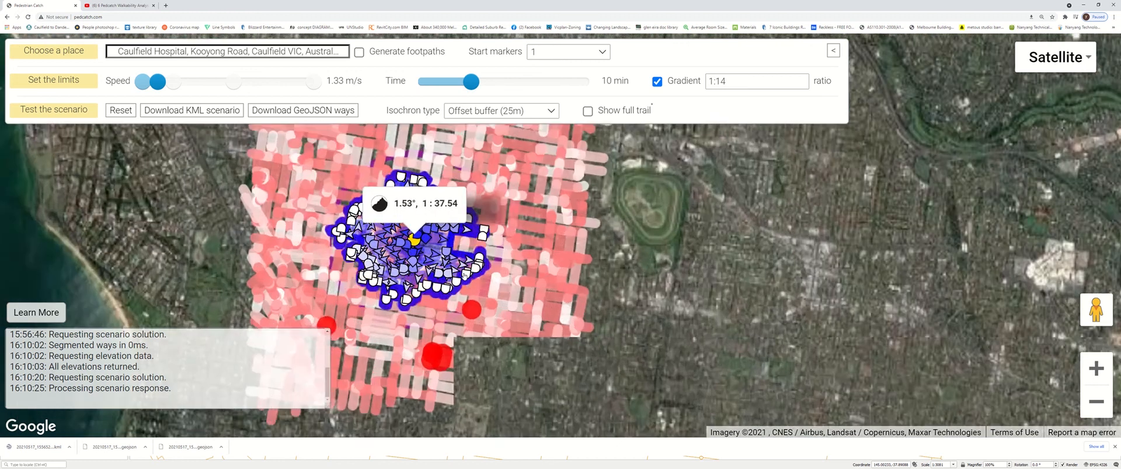
Download the new scenario as KML and show the file in its Downloads folder
left_click(225, 111)
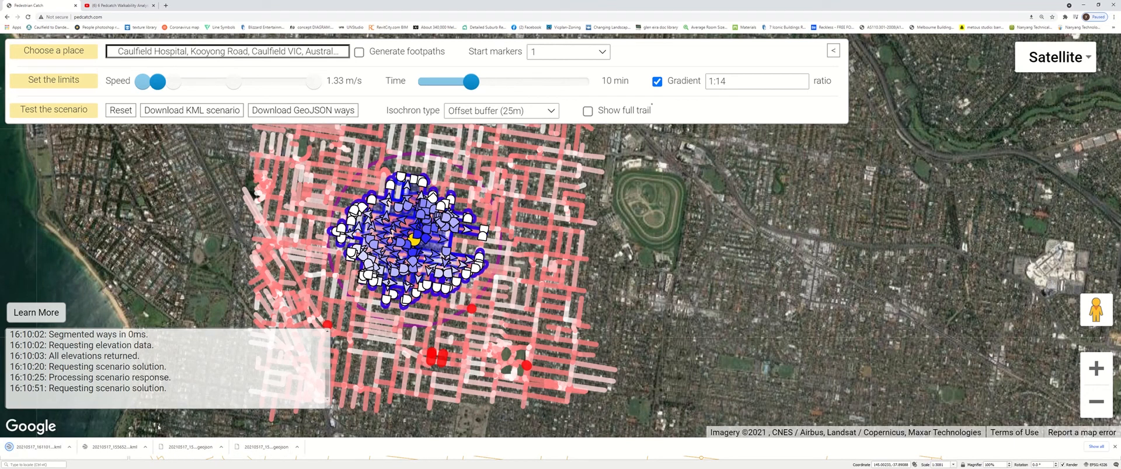
left_click(70, 448)
left_click(92, 432)
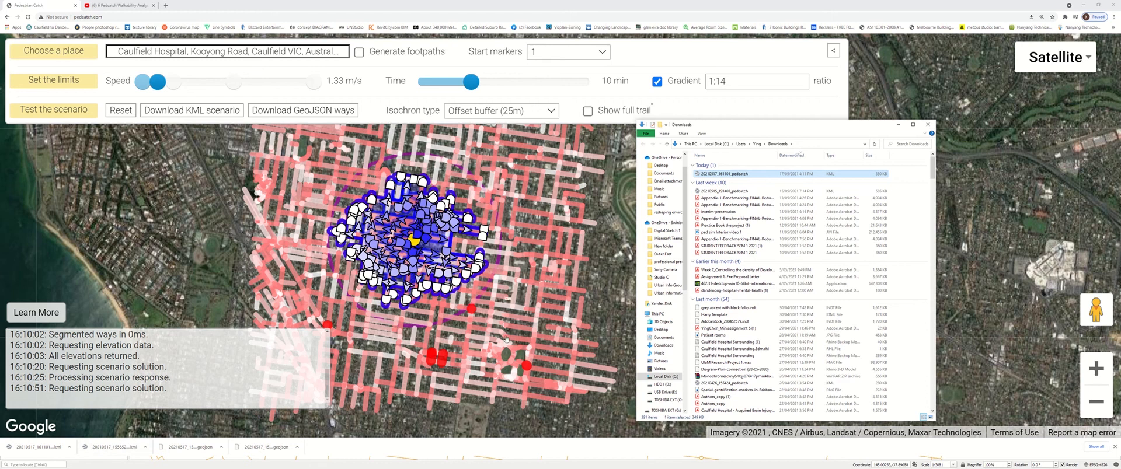
Move the 20210517_161101_pedcatch KML file from Downloads to the Video 9 folder and close both folder windows
key("super")
mouse_move(93, 456)
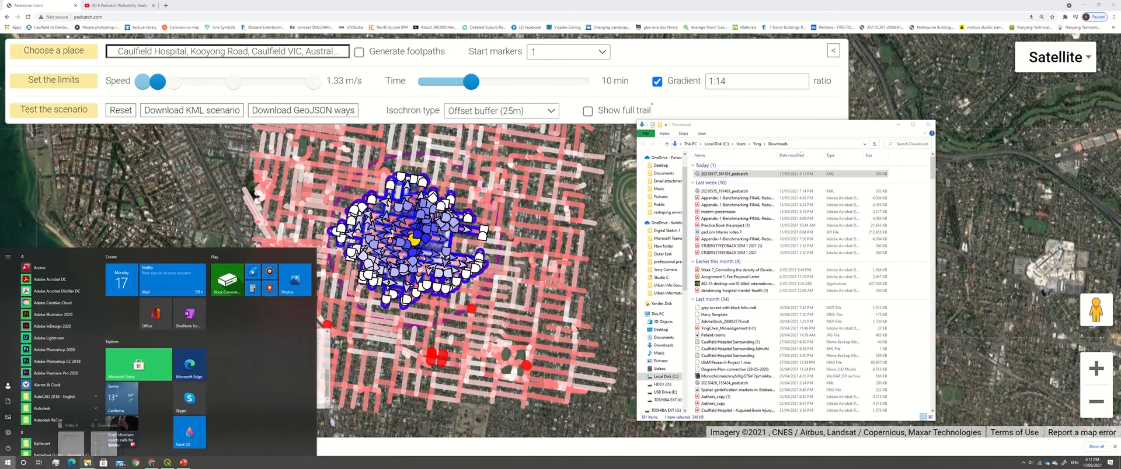
left_click(71, 440)
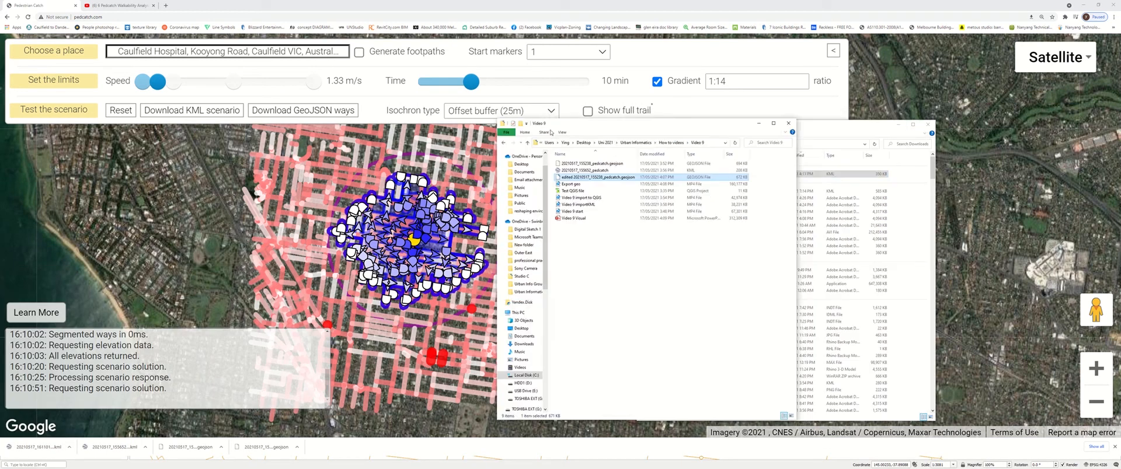
left_click_drag(735, 174, 442, 283)
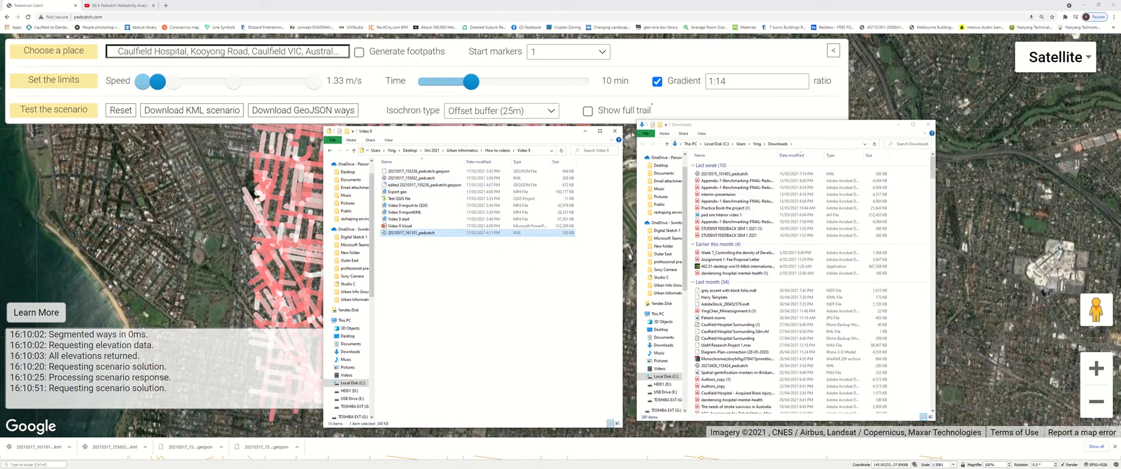
left_click(614, 131)
left_click(927, 124)
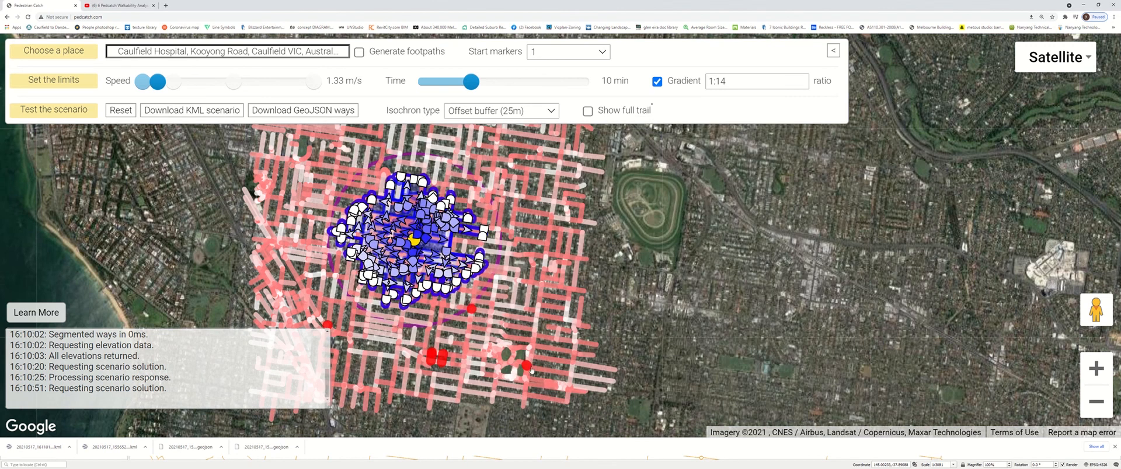
Switch to QGIS and choose the 20210517_161101_pedcatch KML in the Video 9 folder as the source for a new vector layer
key("super")
left_click(168, 462)
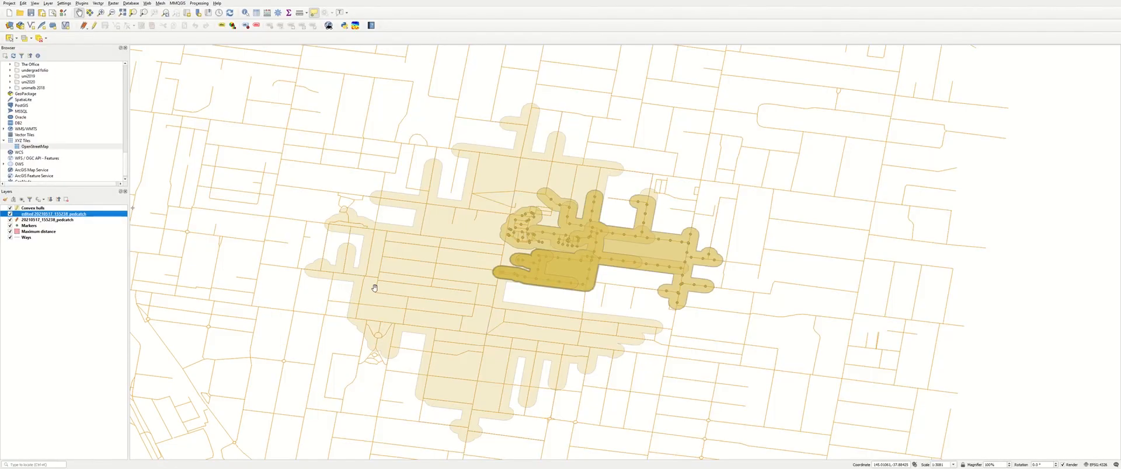
scroll(425, 207, "down", 1)
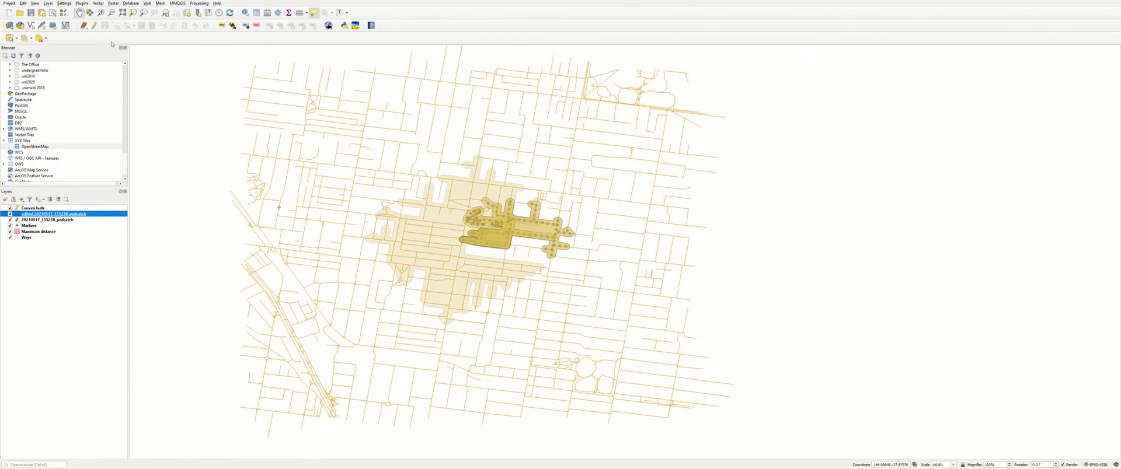
key("super")
left_click(159, 86)
left_click(50, 4)
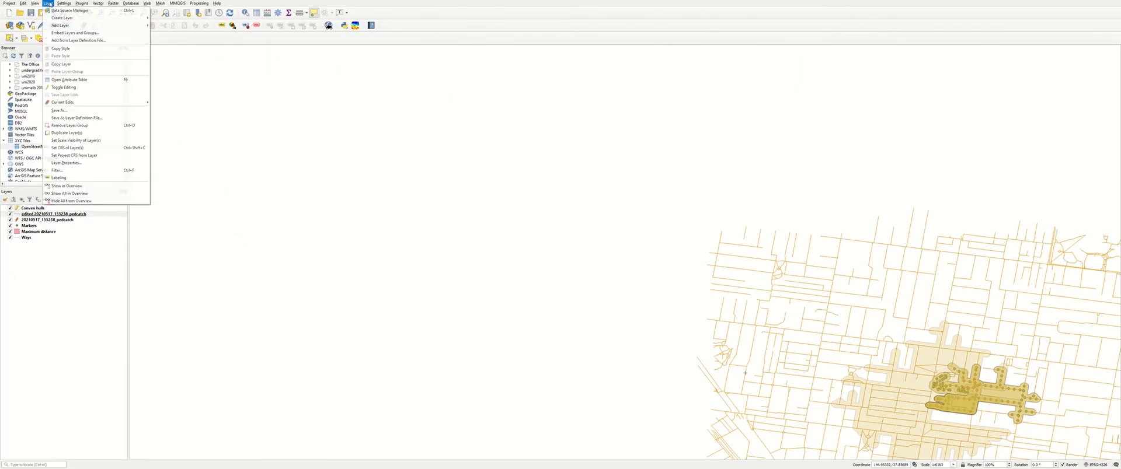
mouse_move(59, 25)
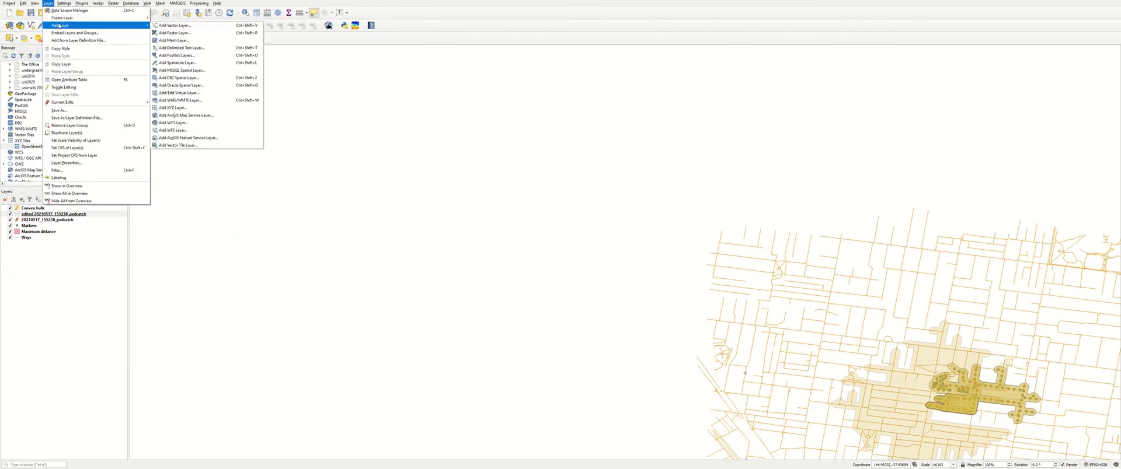
left_click(181, 27)
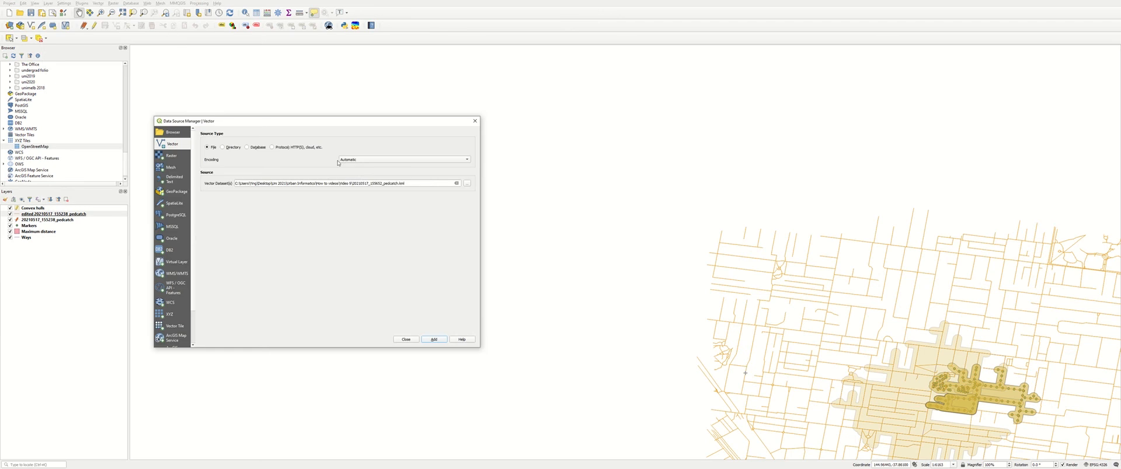
left_click(467, 184)
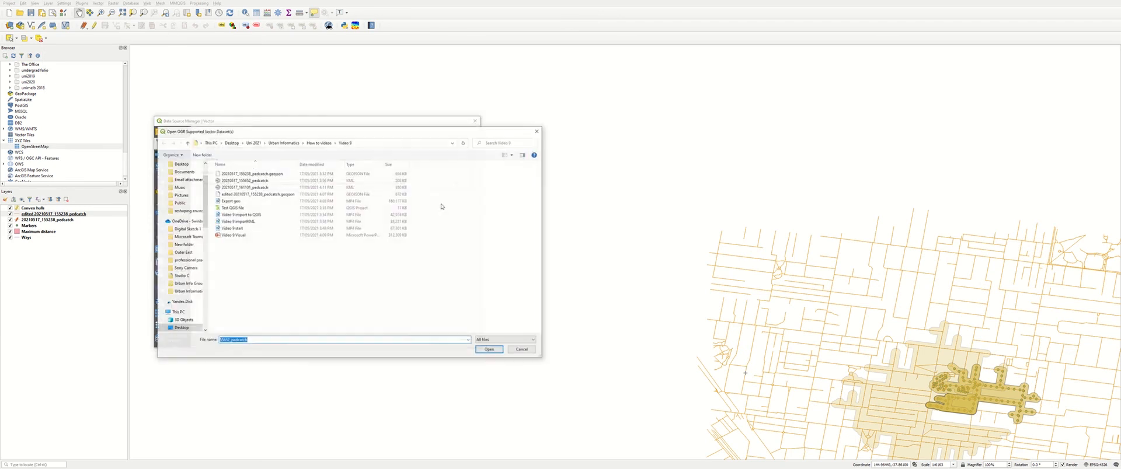
left_click(285, 187)
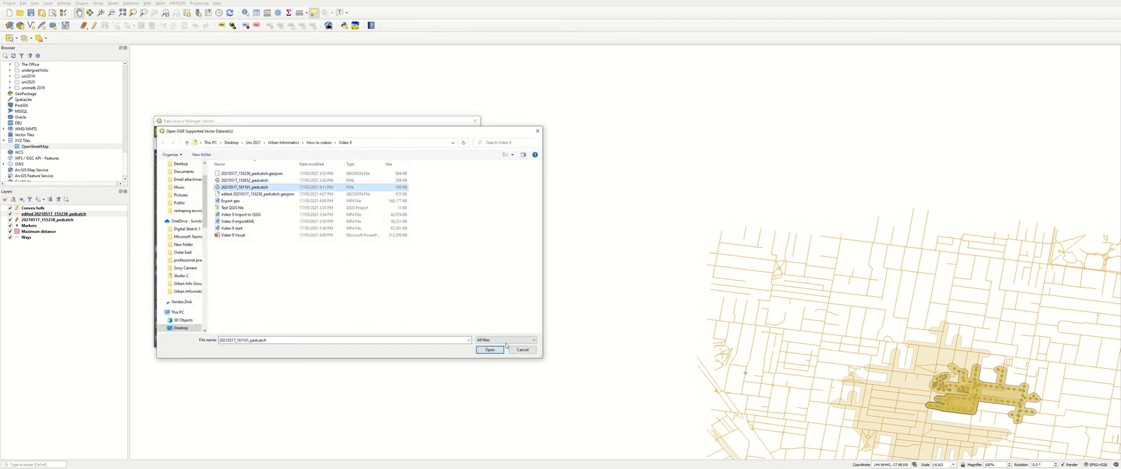
left_click(495, 349)
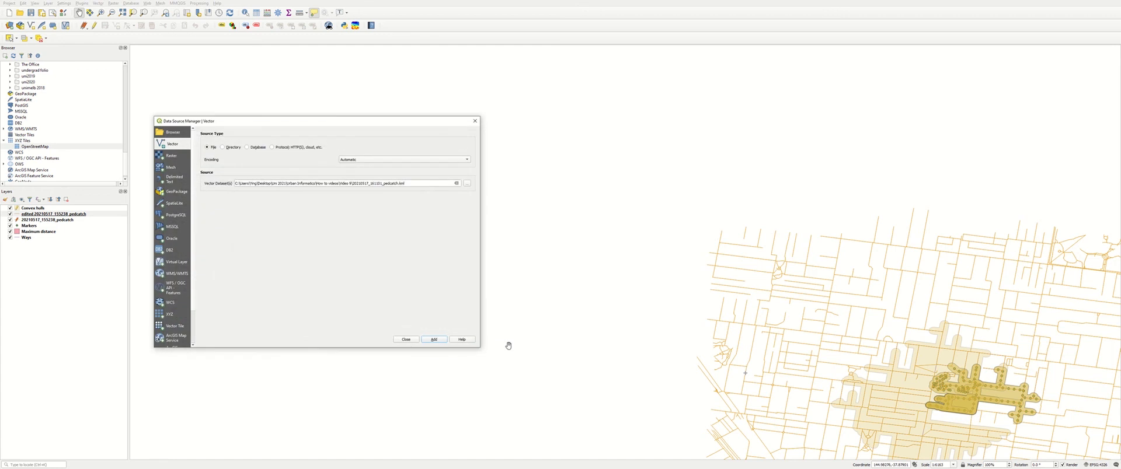
Add the KML's Convex hulls, Markers, Maximum distance and Ways layers to the project and close the Data Source Manager
left_click(435, 341)
left_click(408, 271)
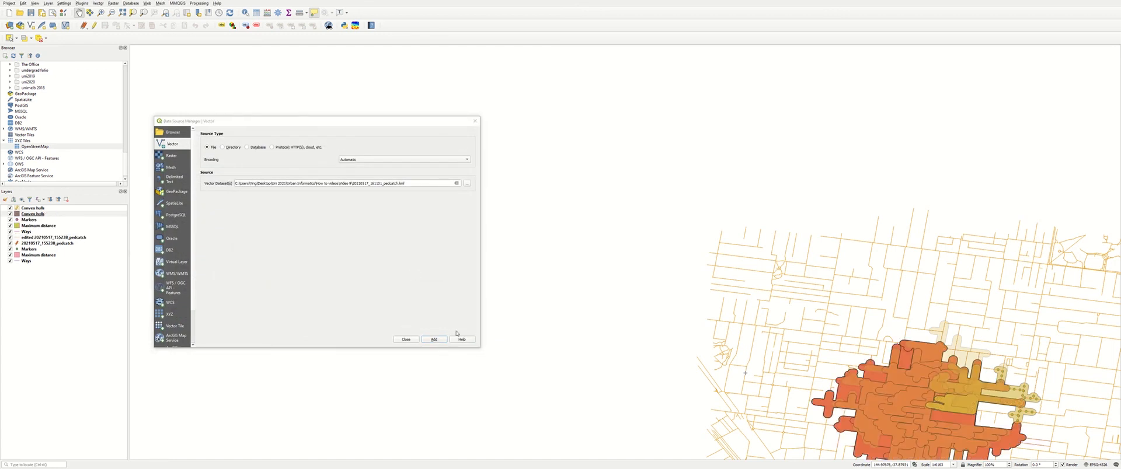
left_click(475, 121)
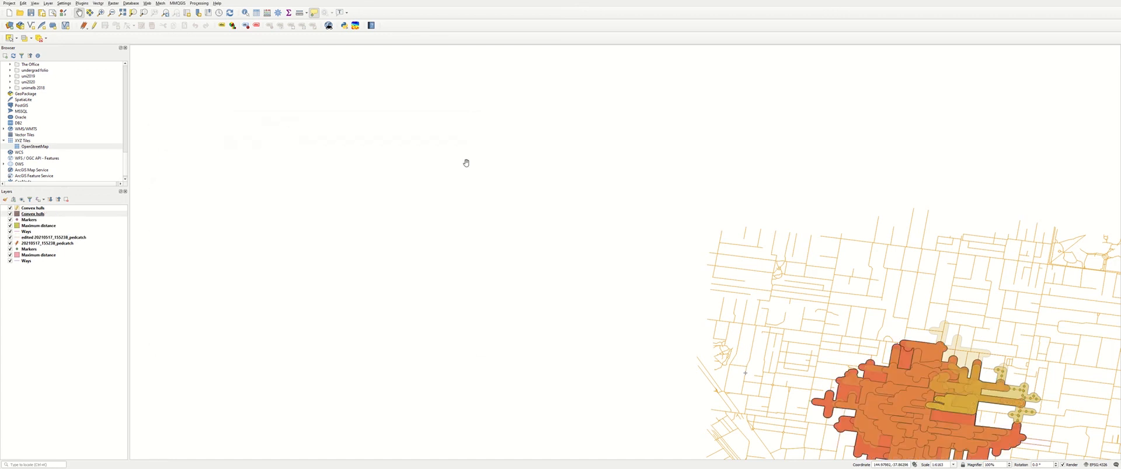
Examine how the newly imported catchment overlaps the earlier one and zoom to the new Convex hulls layer
scroll(445, 218, "down", 1)
key("super")
left_click(863, 357)
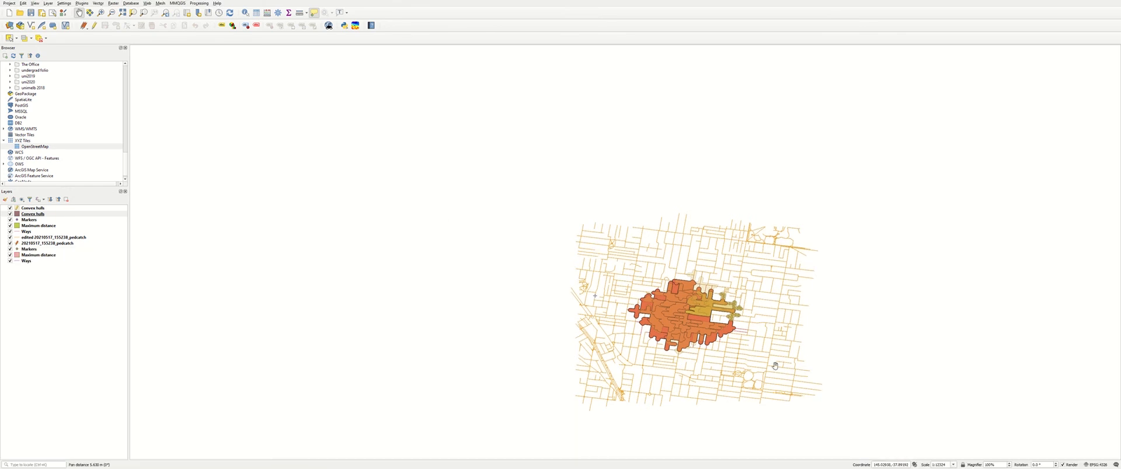
scroll(775, 366, "up", 1)
scroll(680, 305, "up", 1)
scroll(681, 305, "down", 1)
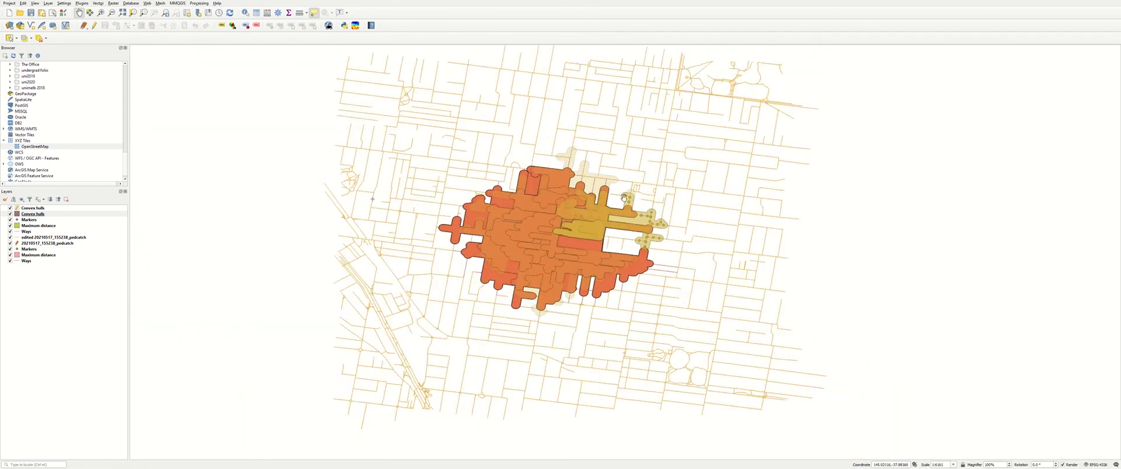
scroll(625, 192, "up", 1)
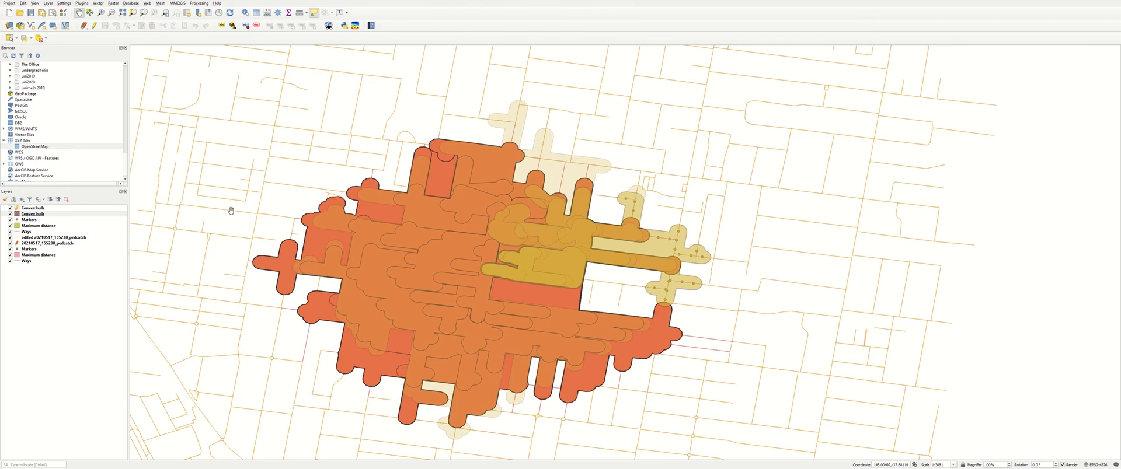
right_click(46, 216)
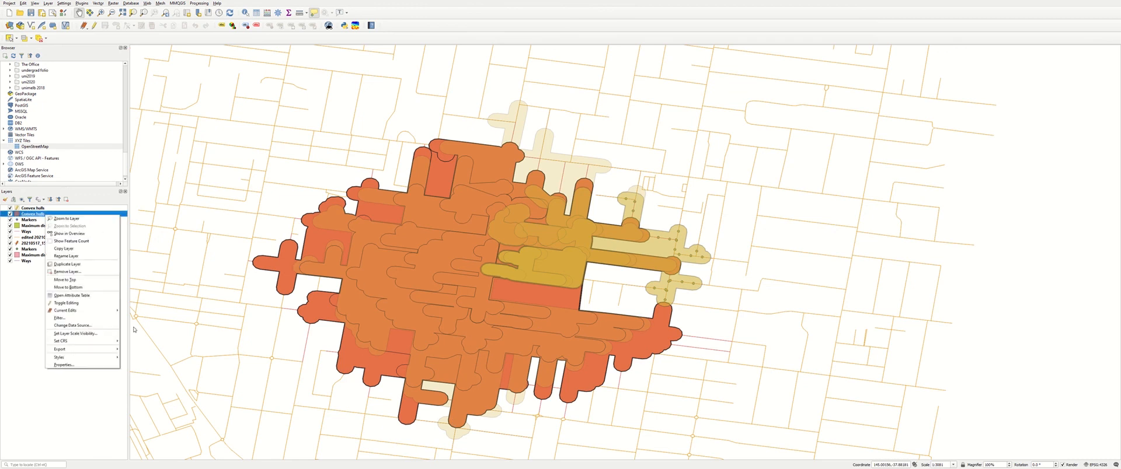
left_click(66, 219)
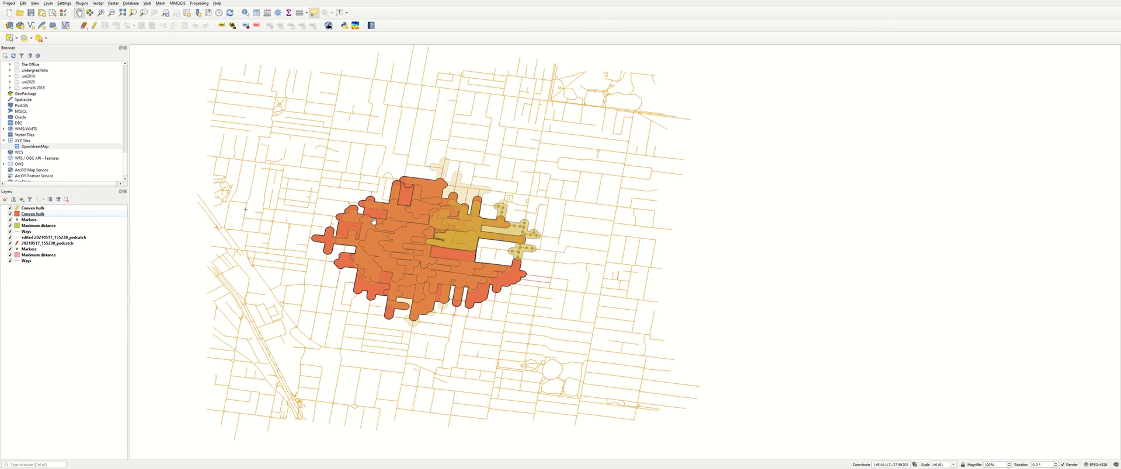
mouse_move(374, 220)
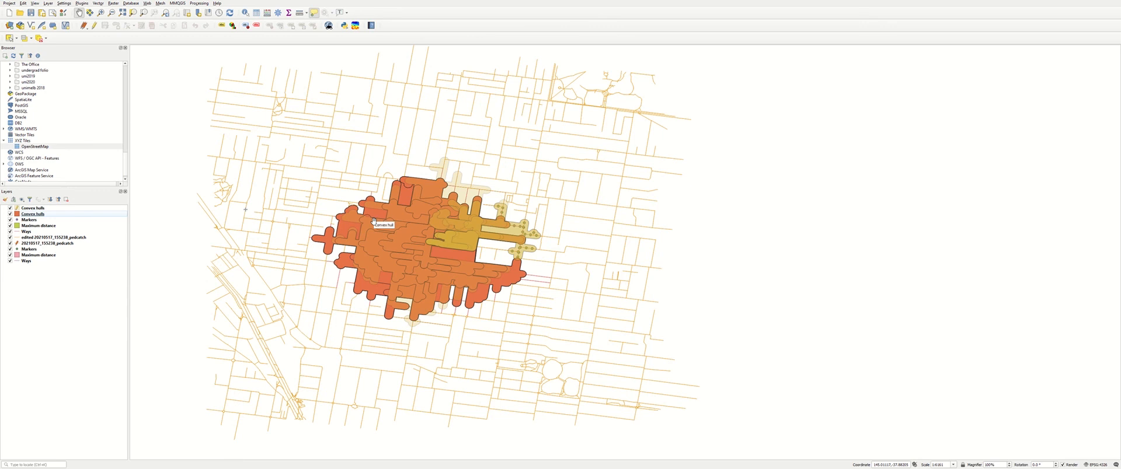